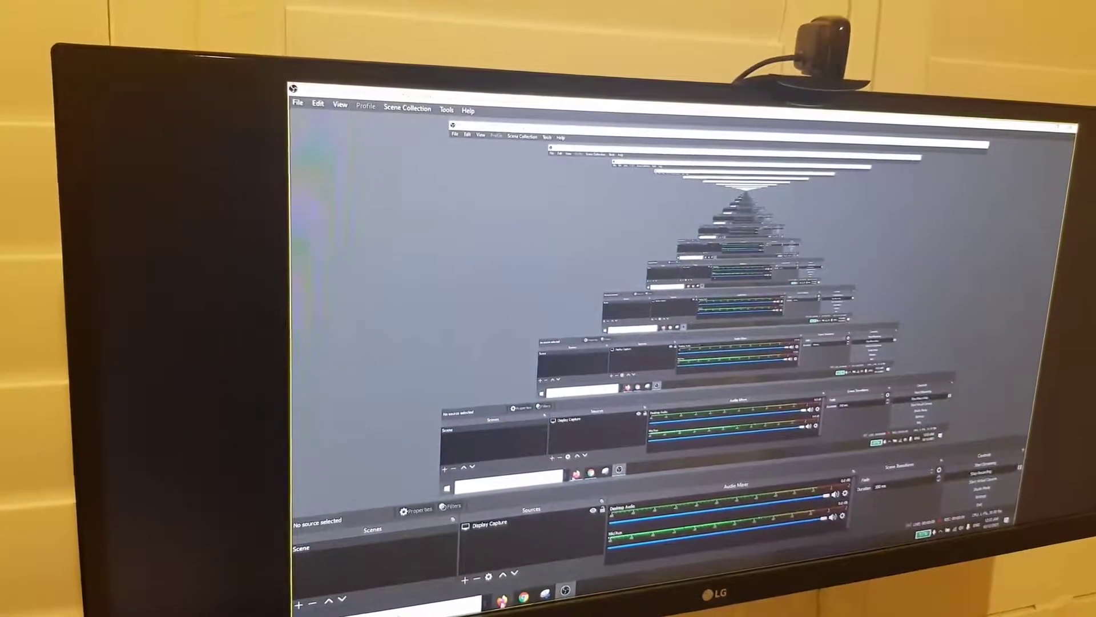
# Show NiceHash Rig Manager and highlight the 1.74 GH/s total speed figure
pyautogui.click(523, 597)
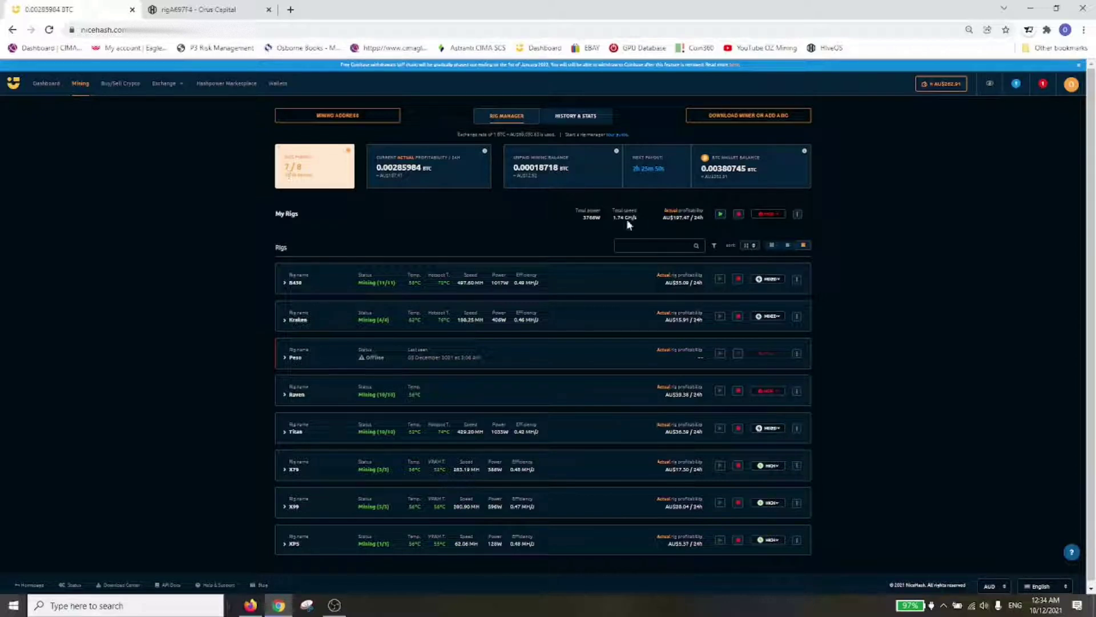
pyautogui.moveTo(614, 221); pyautogui.dragTo(634, 220)
pyautogui.click(592, 236)
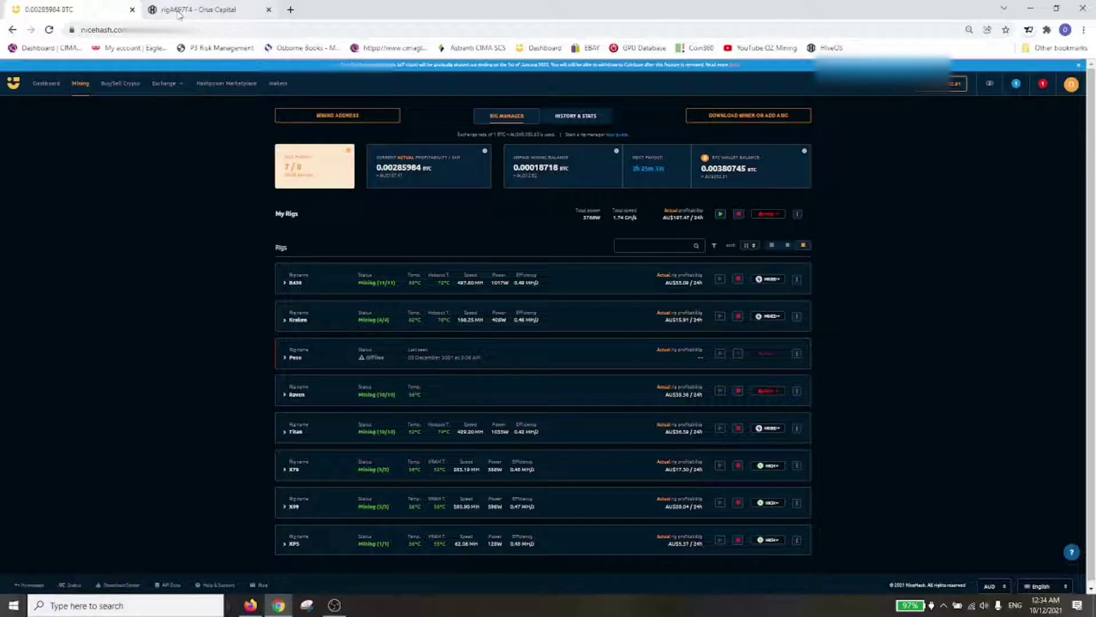
# Switch to the rigA697F4 – Orus Capital tab showing the Hive OS rig overview
pyautogui.click(179, 13)
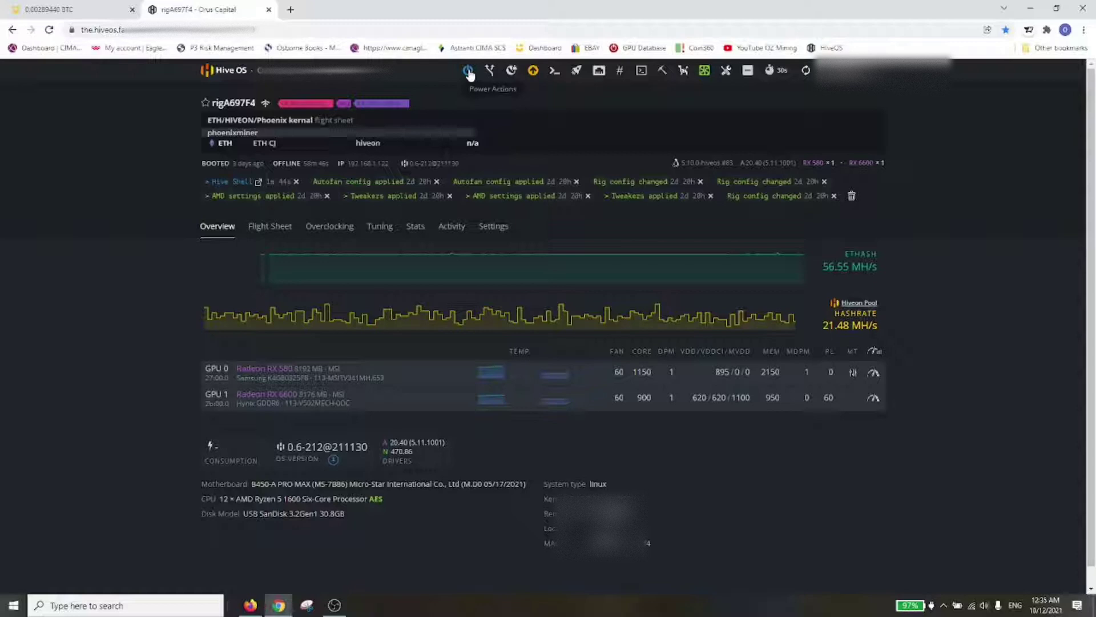
# Reboot rigA697F4 from its Power Actions menu
pyautogui.click(468, 71)
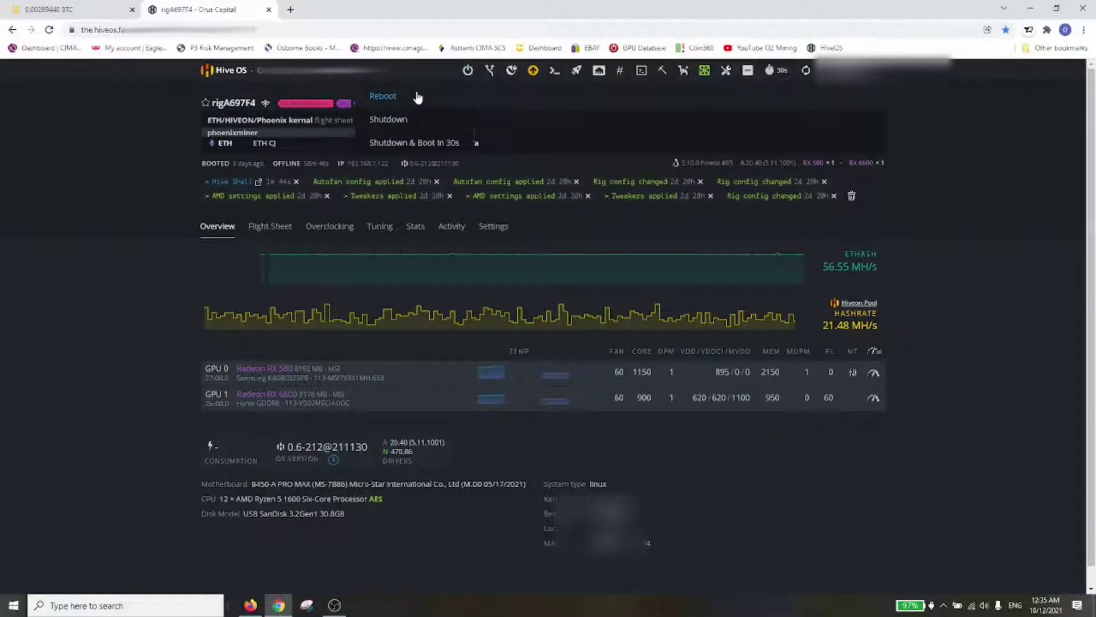
pyautogui.click(417, 97)
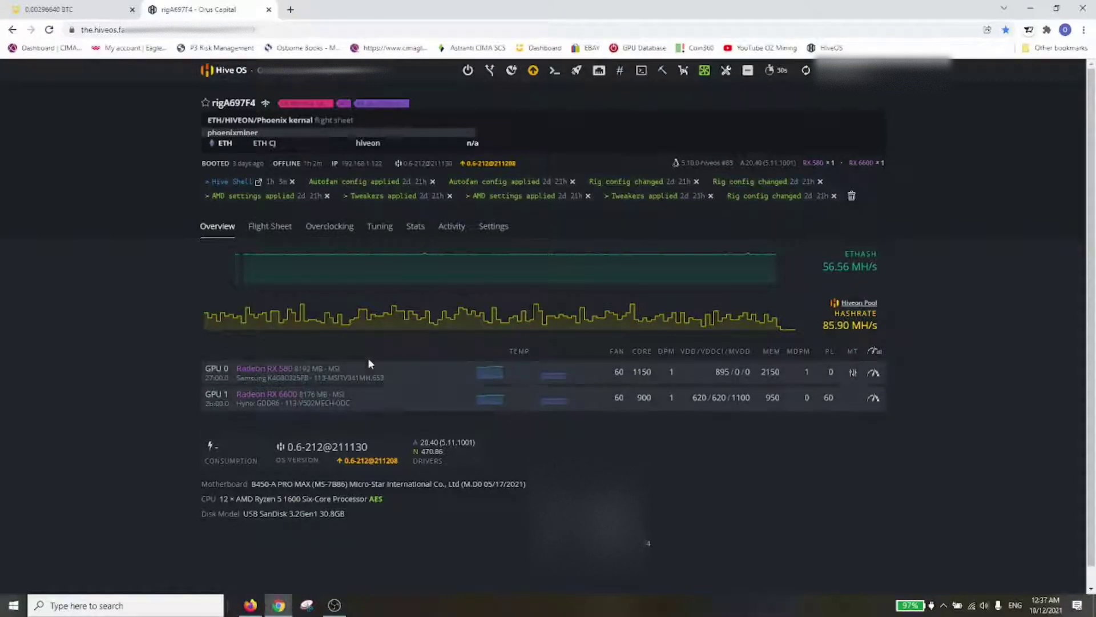
# Reload rigA697F4's page to list the three RX 580s and RX 6600, then check its flight sheet
pyautogui.moveTo(303, 311)
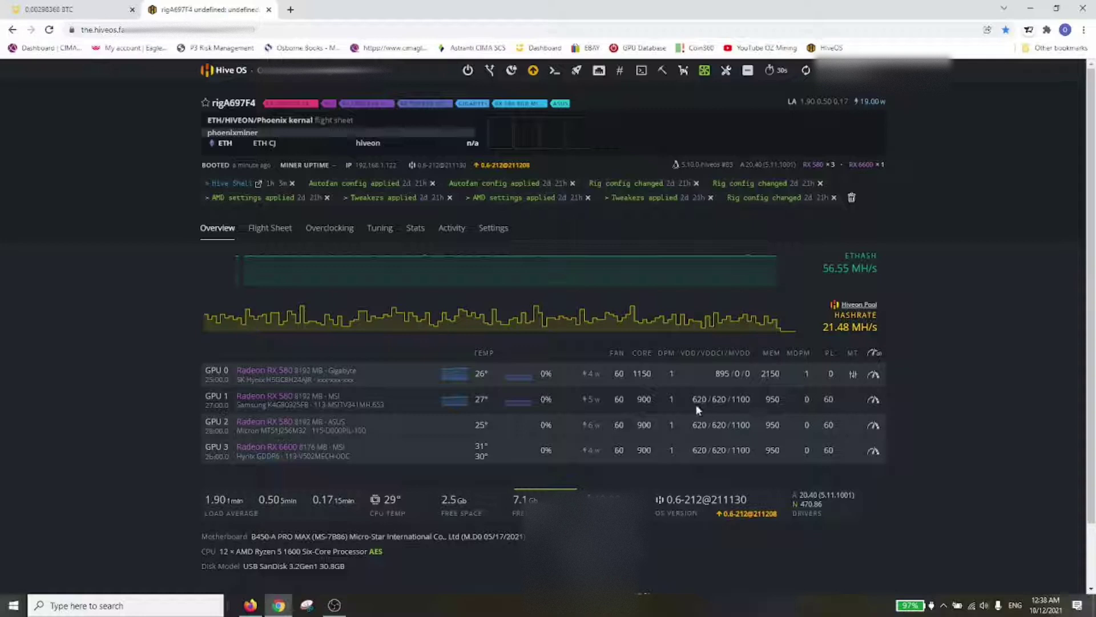
pyautogui.click(48, 30)
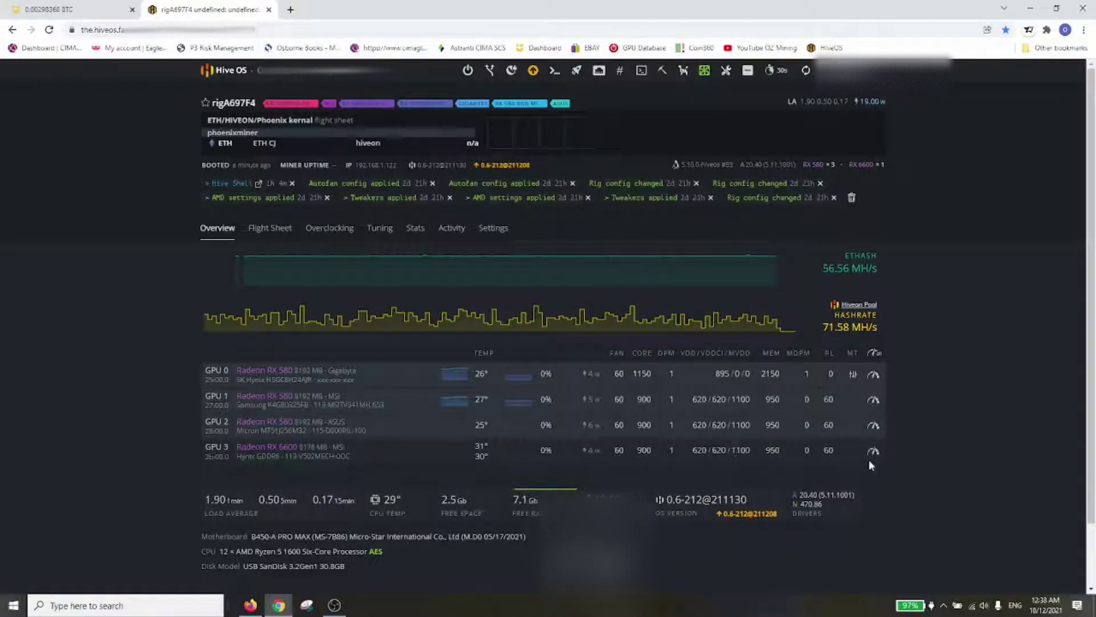
pyautogui.moveTo(852, 374)
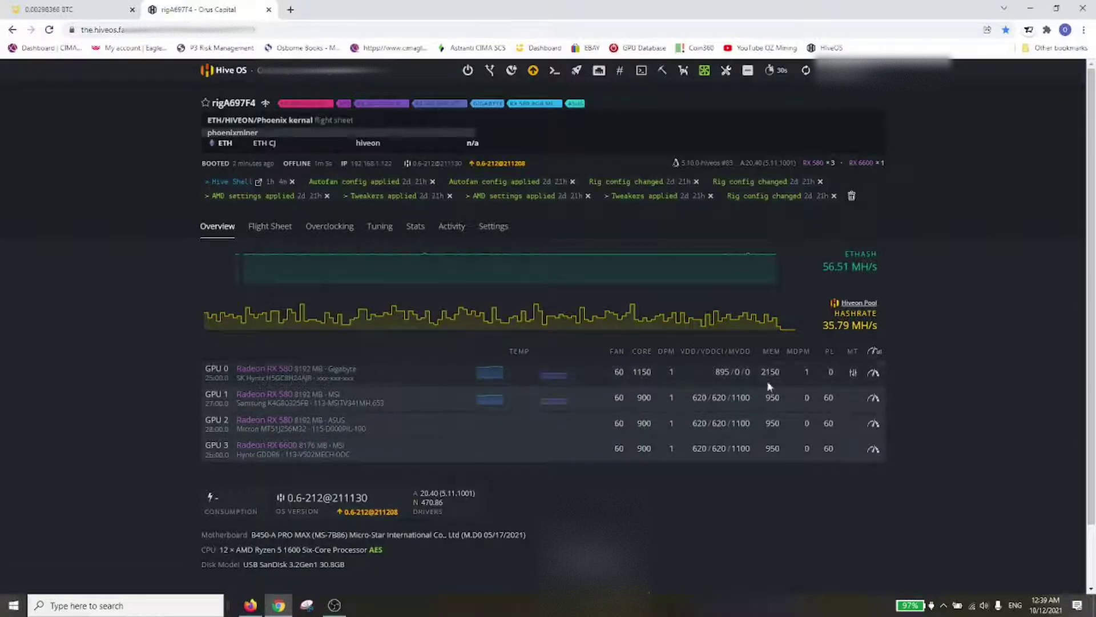
pyautogui.click(270, 227)
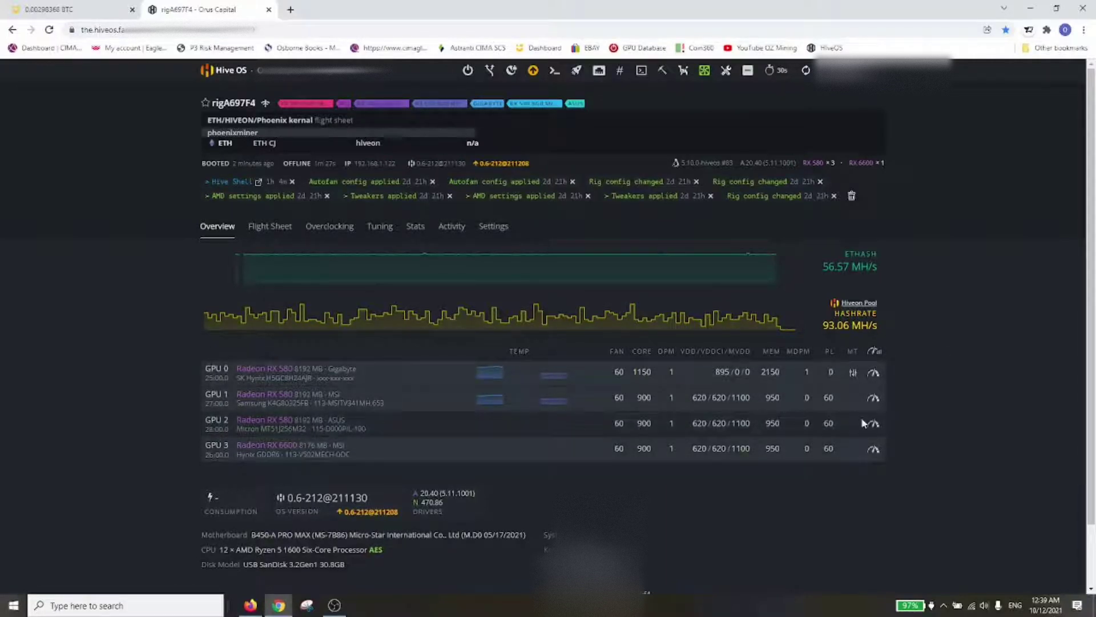
pyautogui.click(874, 425)
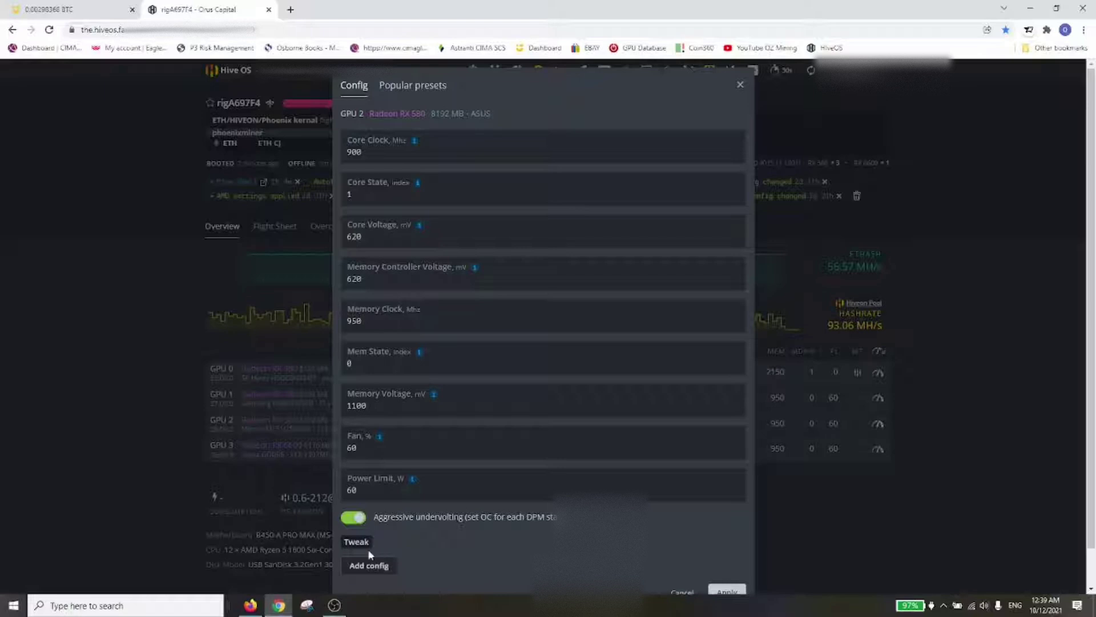
pyautogui.scroll(-2, 398, 557)
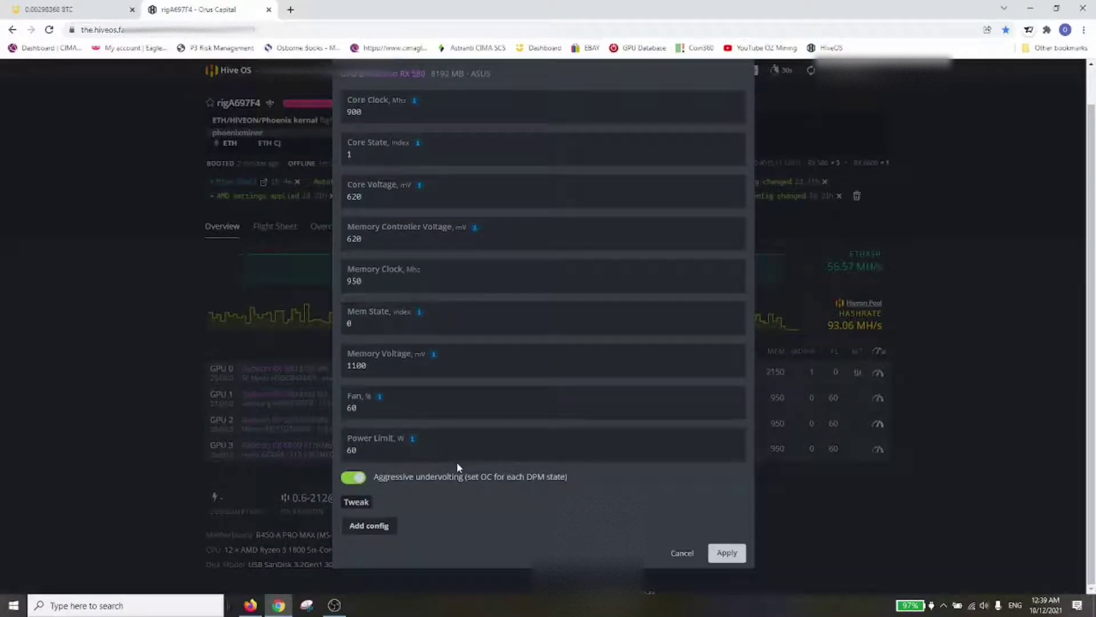
pyautogui.scroll(1, 385, 447)
pyautogui.scroll(1, 387, 449)
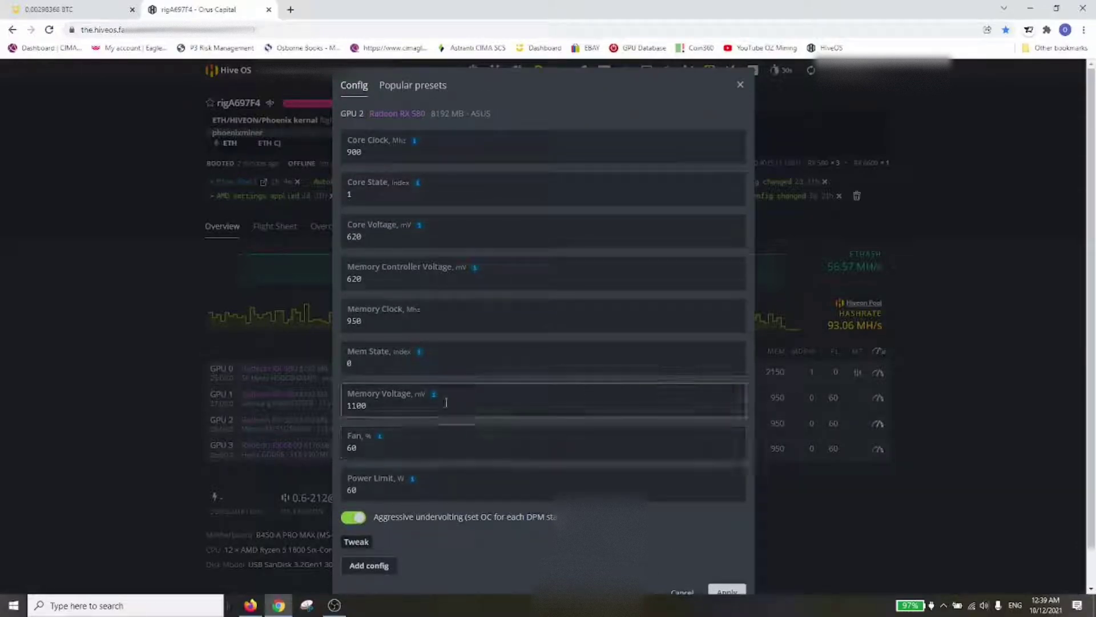
pyautogui.click(740, 85)
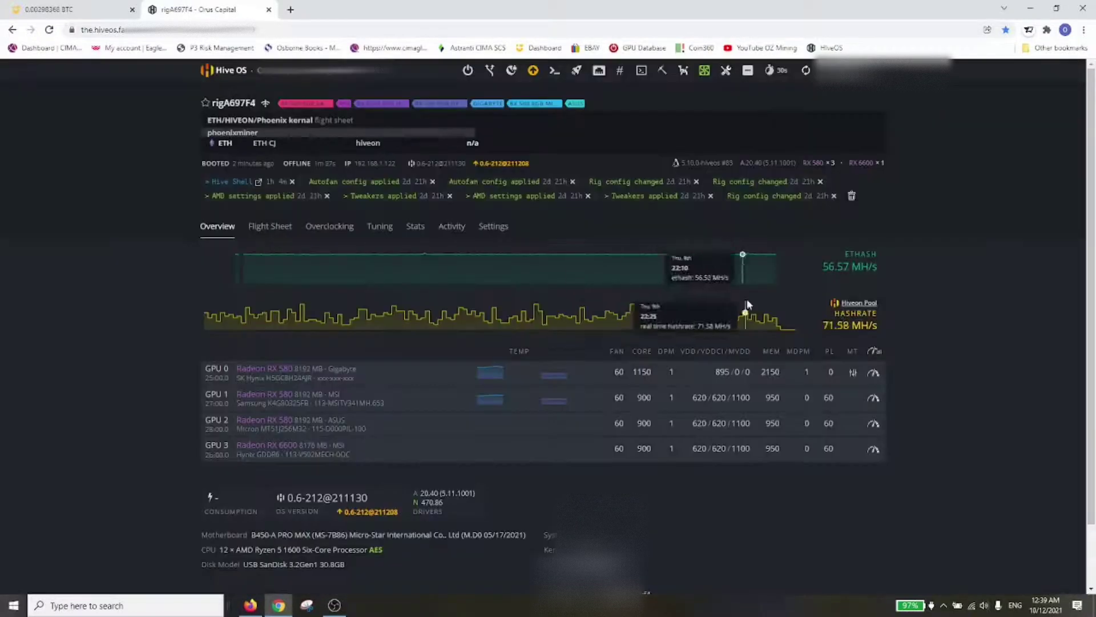
# Apply GPU 0's 1150 MHz core, 2150 MHz memory overclock with the amdmemtweak --REF 30 tweak
pyautogui.click(873, 372)
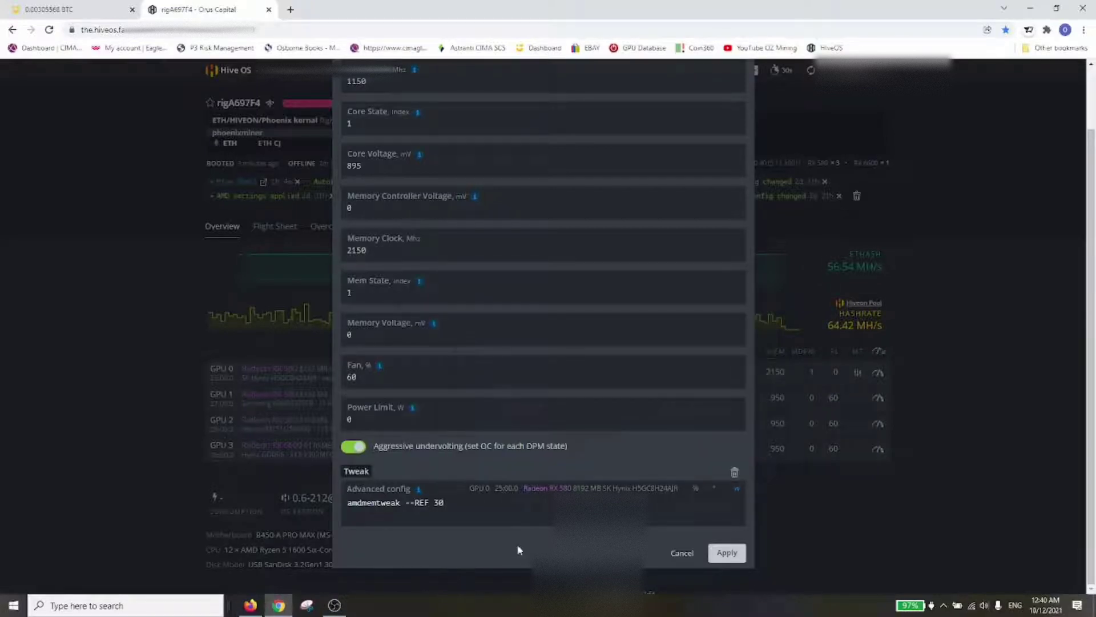
pyautogui.click(722, 555)
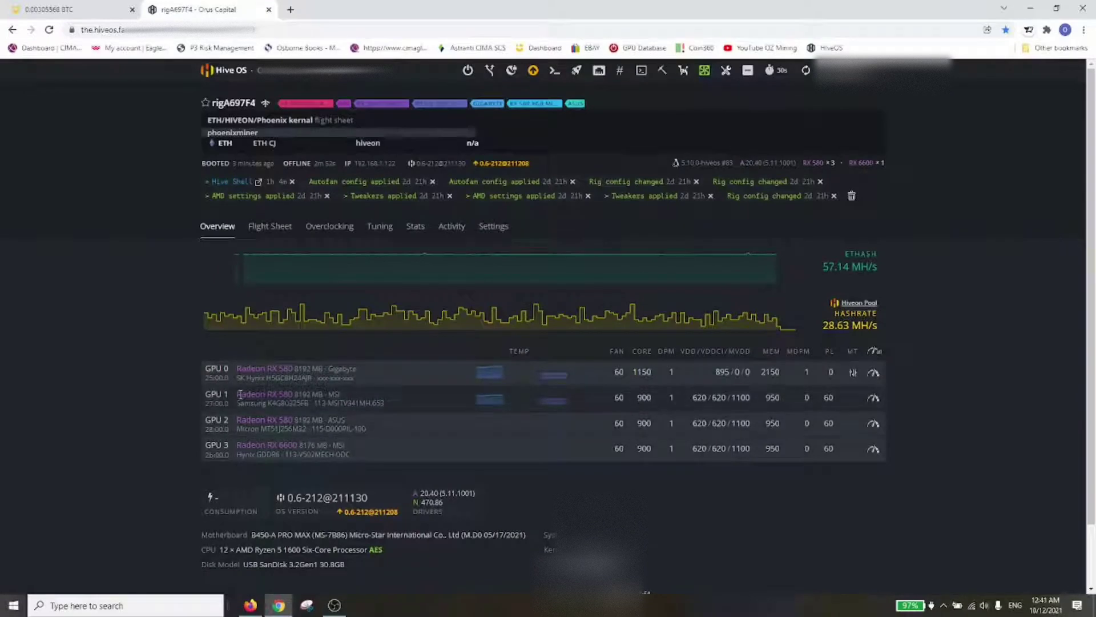
# Leave GPU 1's config unchanged and change GPU 0's power limit from 0 to 60 W
pyautogui.click(873, 400)
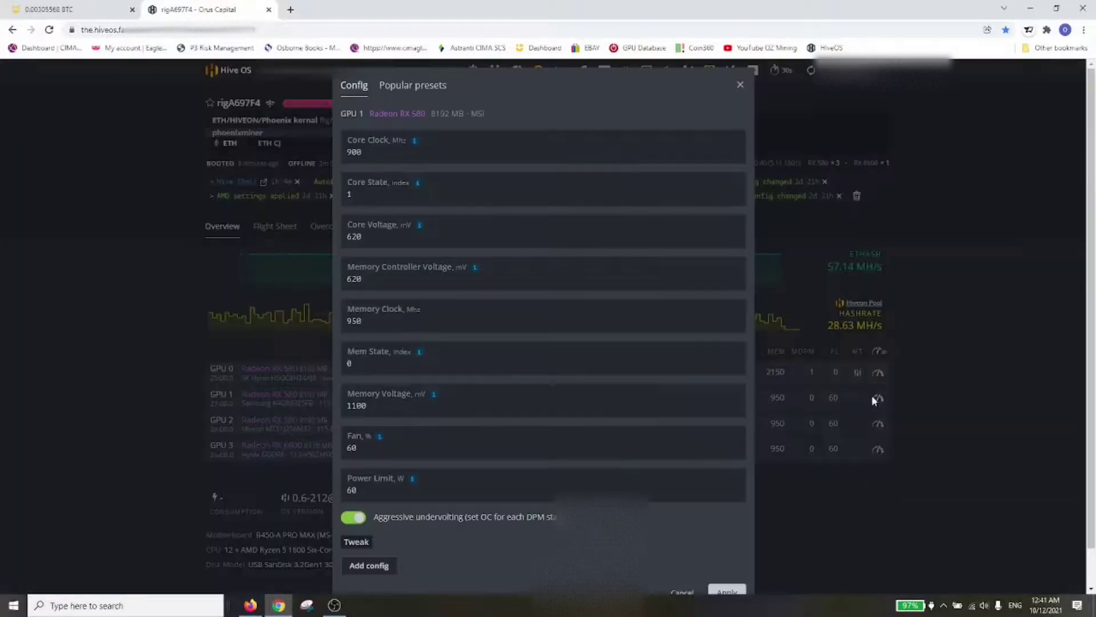
pyautogui.click(740, 86)
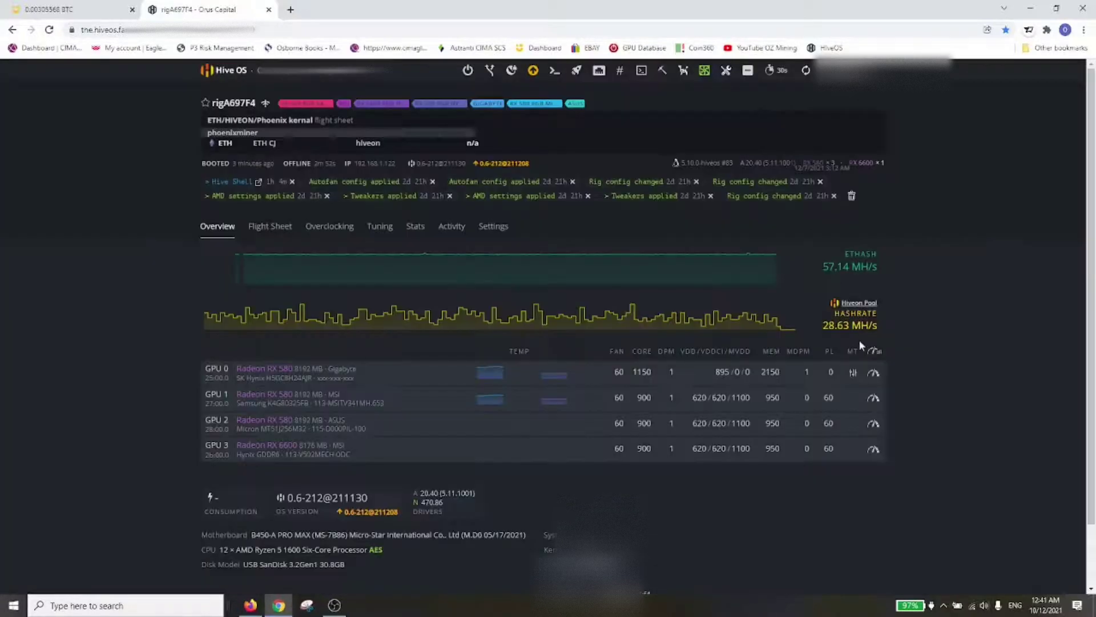
pyautogui.click(875, 374)
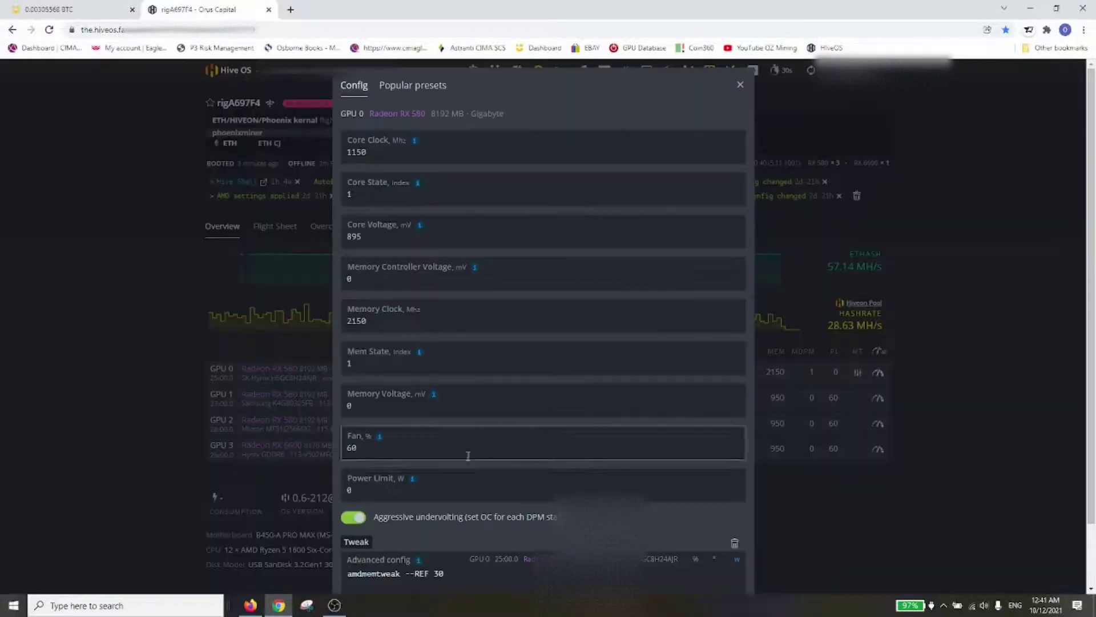
pyautogui.click(378, 497)
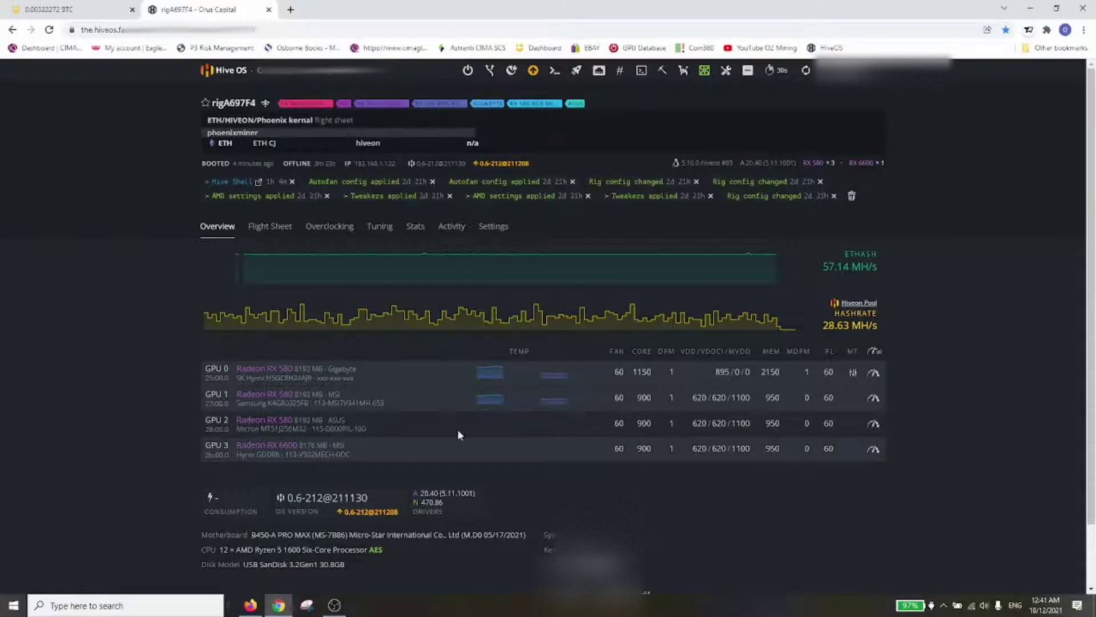
# Enter 'amdmemtweak --REF 30' in GPU 2's Advanced config field and apply it
pyautogui.click(873, 425)
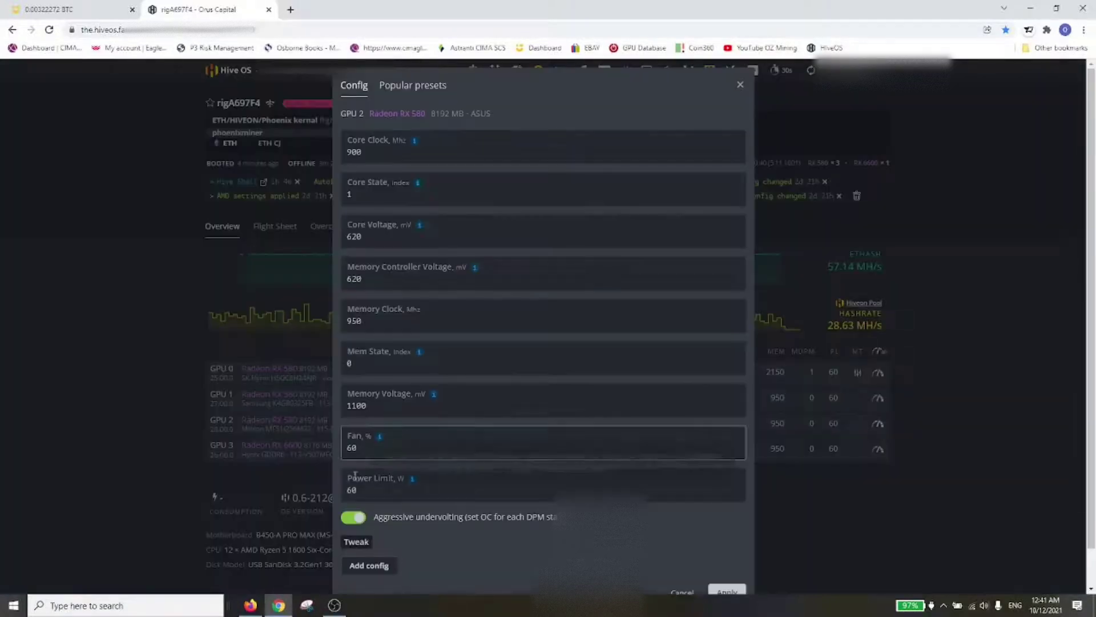
pyautogui.scroll(-1, 407, 543)
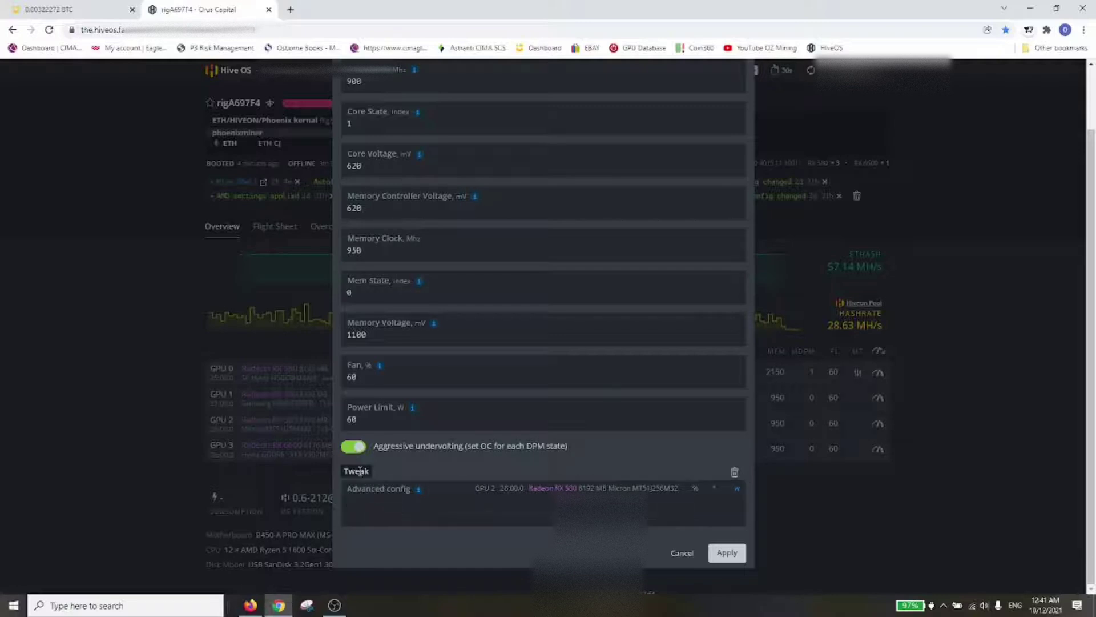
pyautogui.click(368, 502)
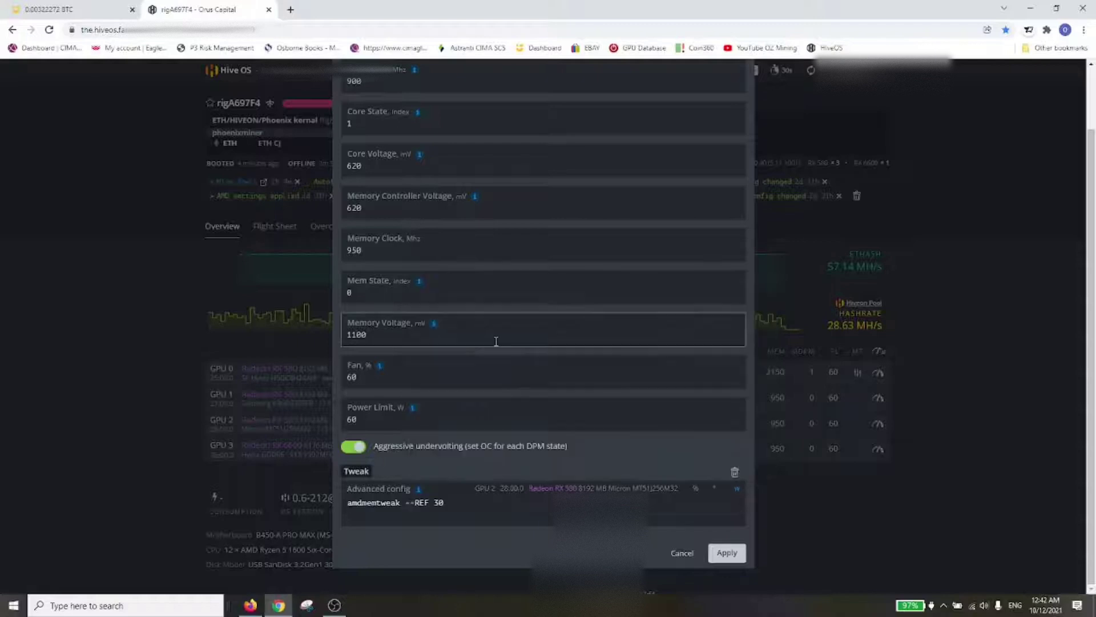
pyautogui.click(728, 554)
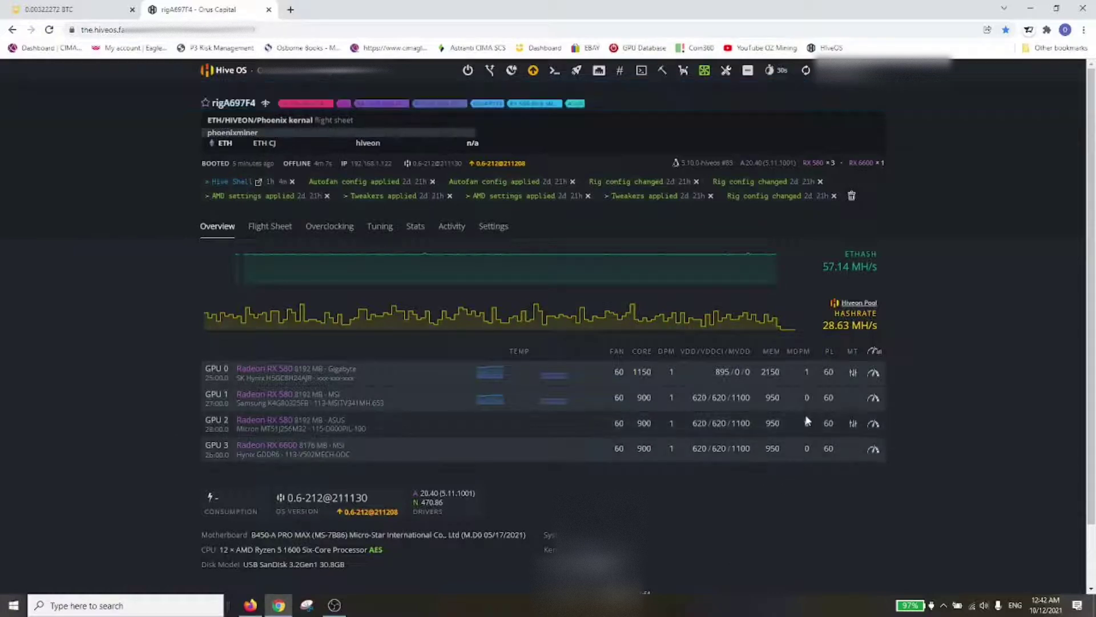
# Add the Samsung 'amdmemtweak --REF 20' example as GPU 1's tweak config and apply it
pyautogui.moveTo(855, 352)
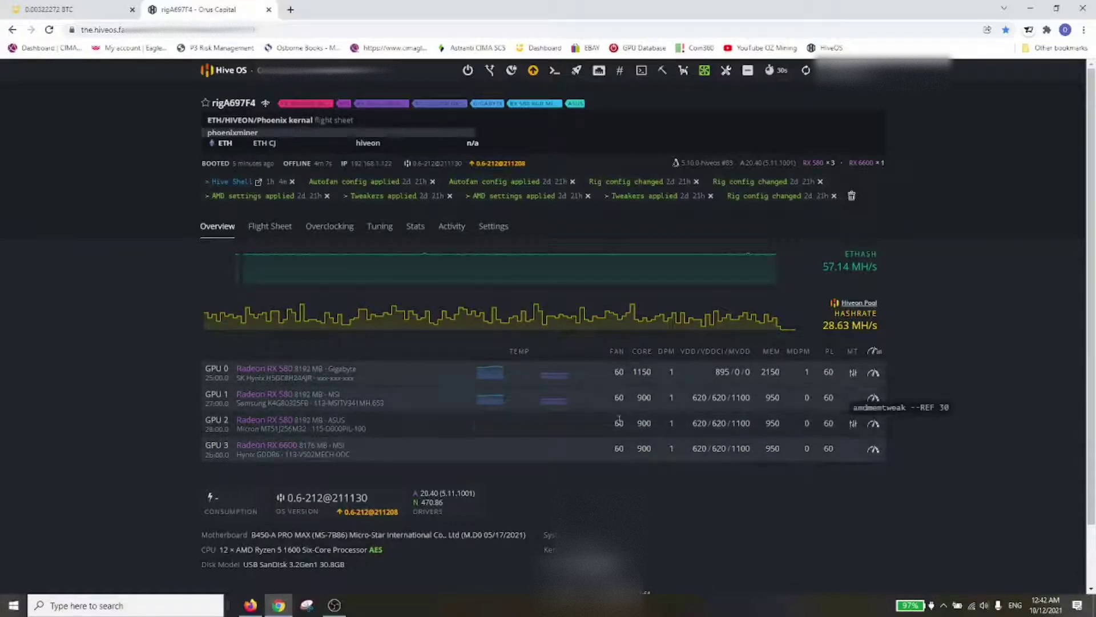
pyautogui.click(874, 399)
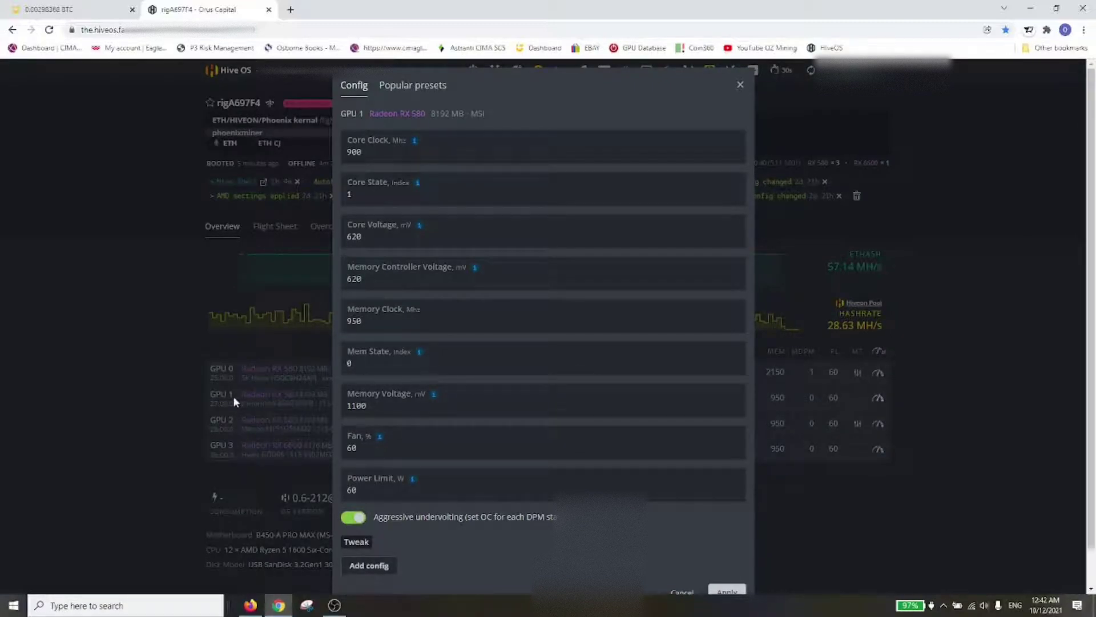
pyautogui.click(363, 565)
pyautogui.scroll(-2, 497, 549)
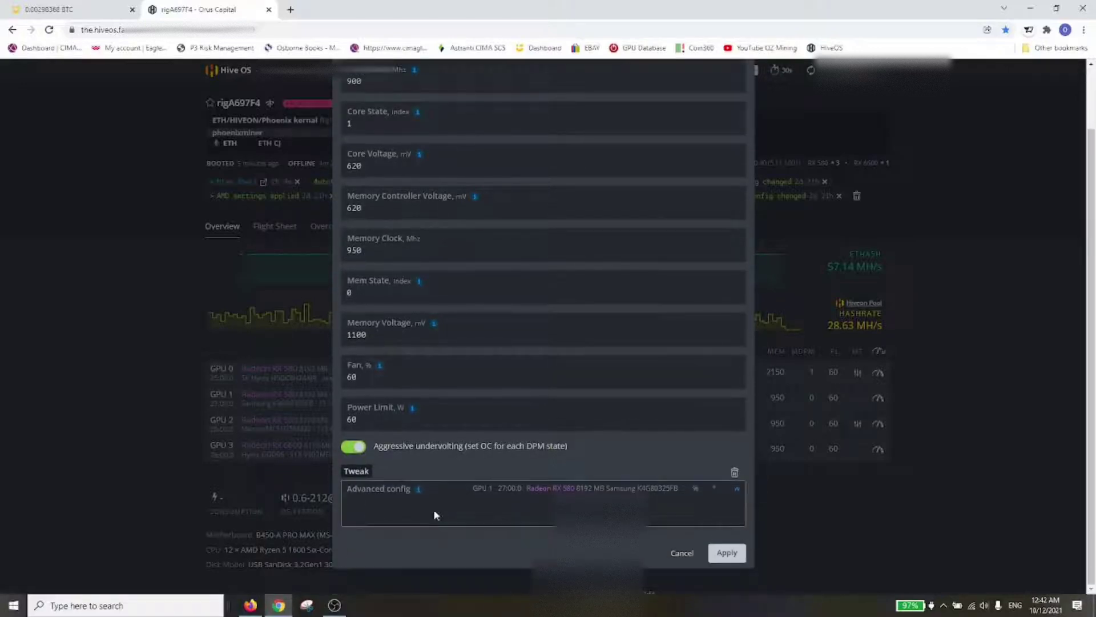
pyautogui.moveTo(419, 491)
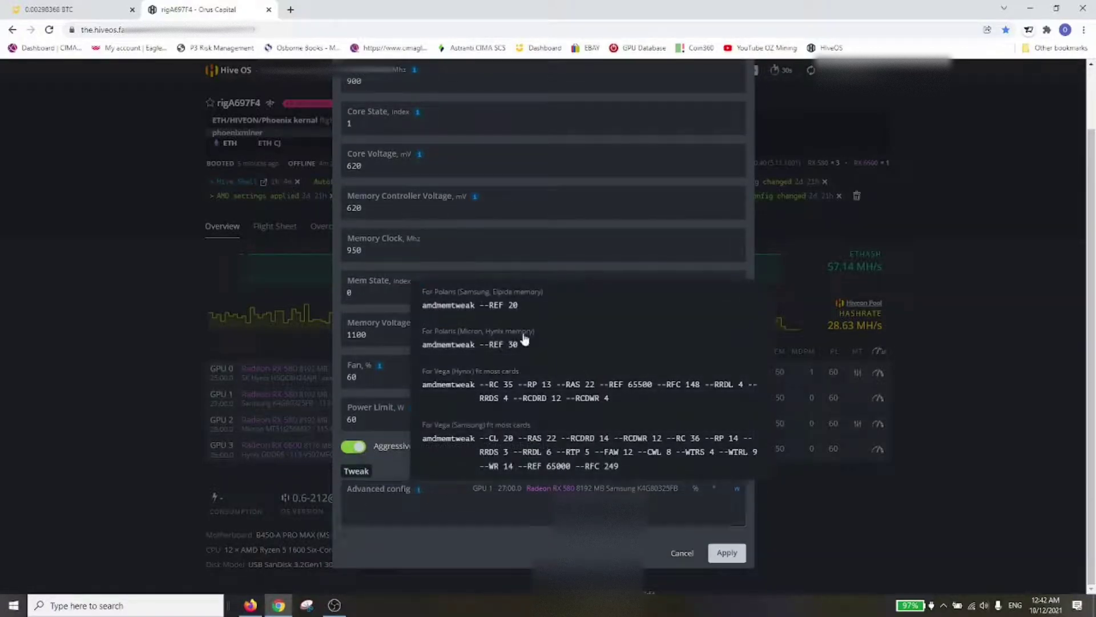
pyautogui.click(506, 305)
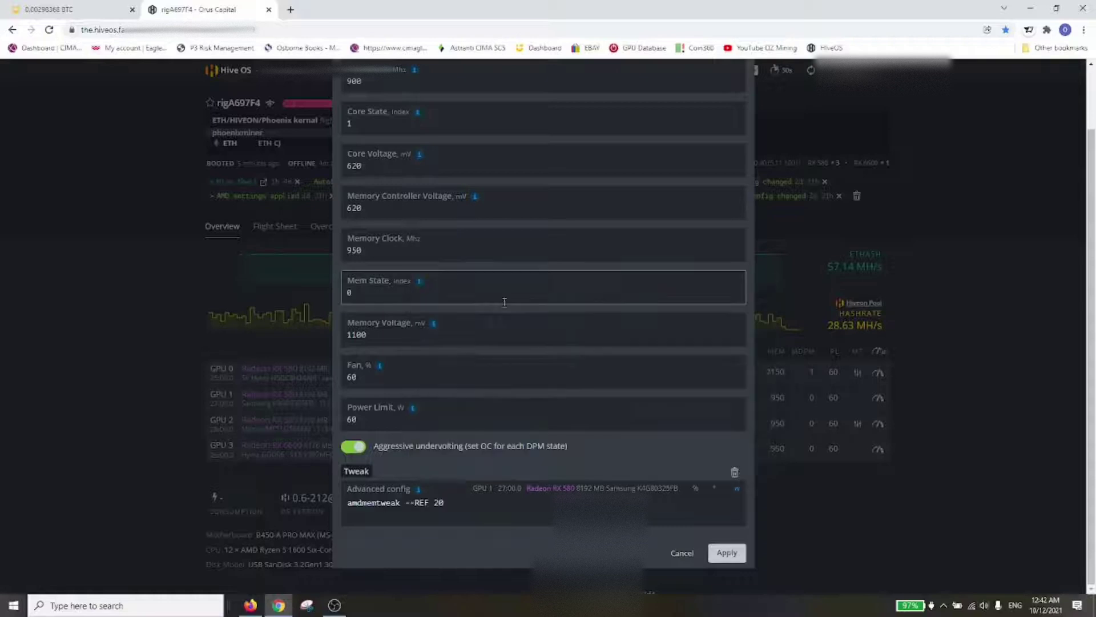
pyautogui.click(727, 554)
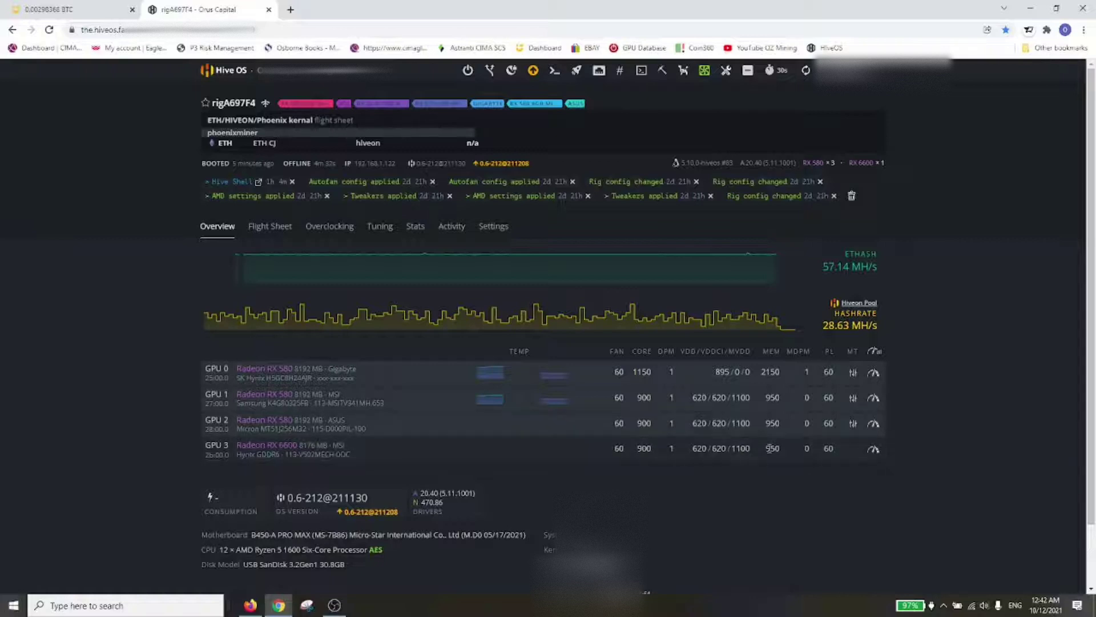
pyautogui.moveTo(707, 449); pyautogui.dragTo(762, 448)
pyautogui.click(739, 472)
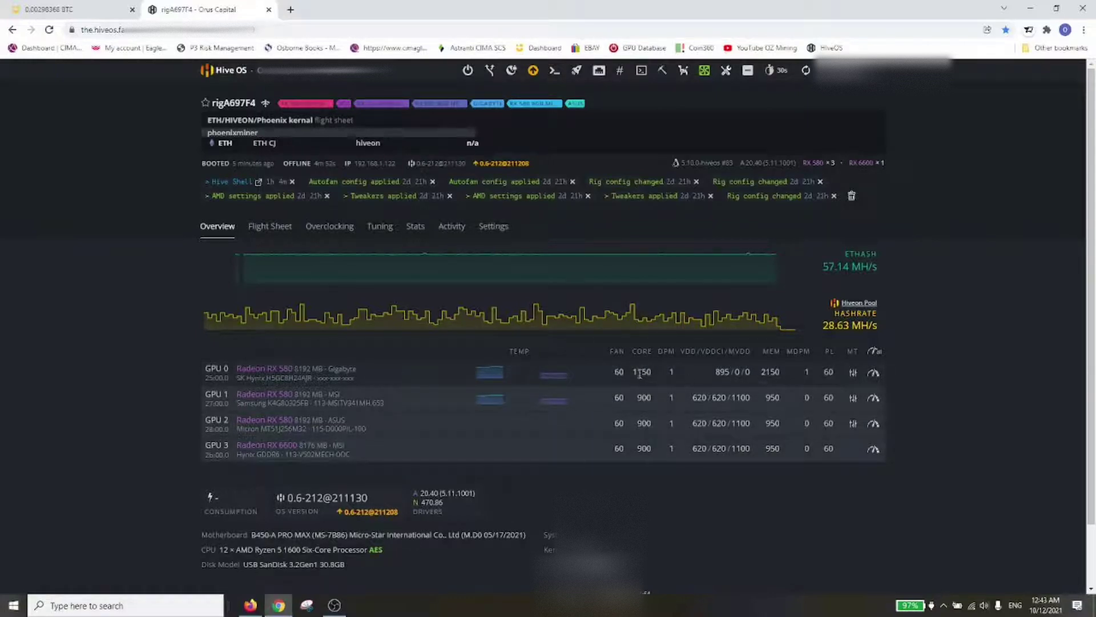
pyautogui.moveTo(638, 371); pyautogui.dragTo(657, 378)
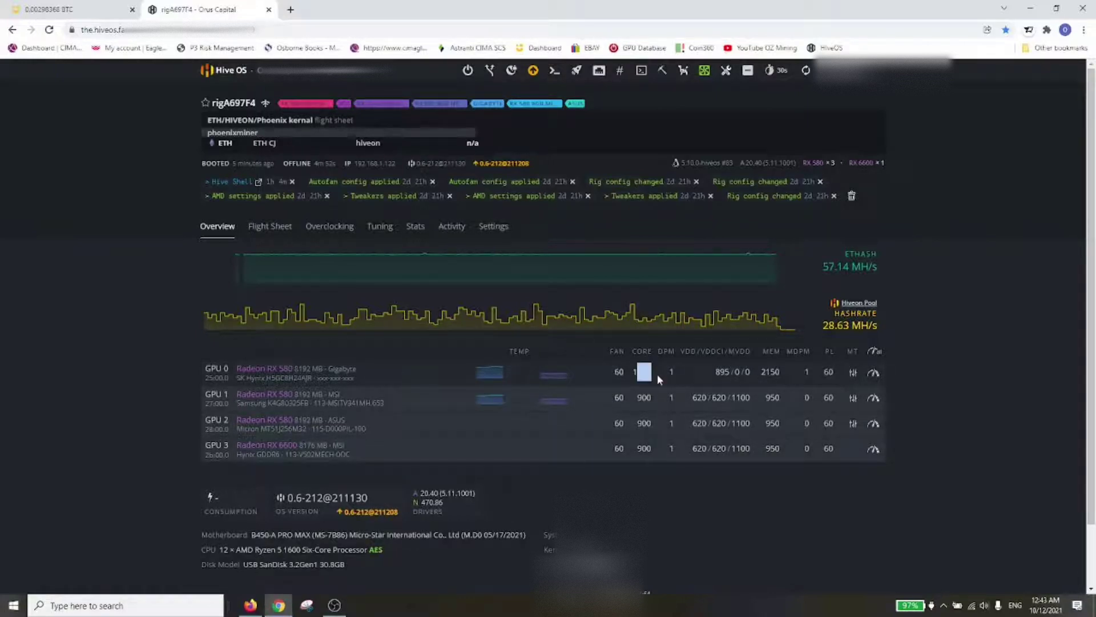
pyautogui.doubleClick(762, 372)
pyautogui.click(874, 374)
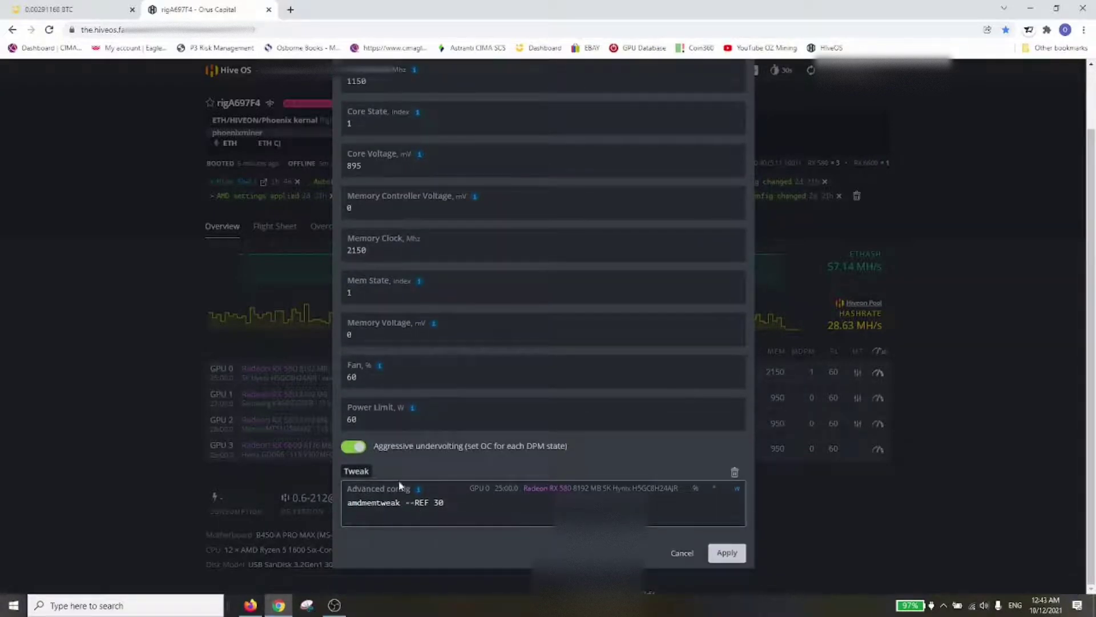
pyautogui.scroll(2, 615, 187)
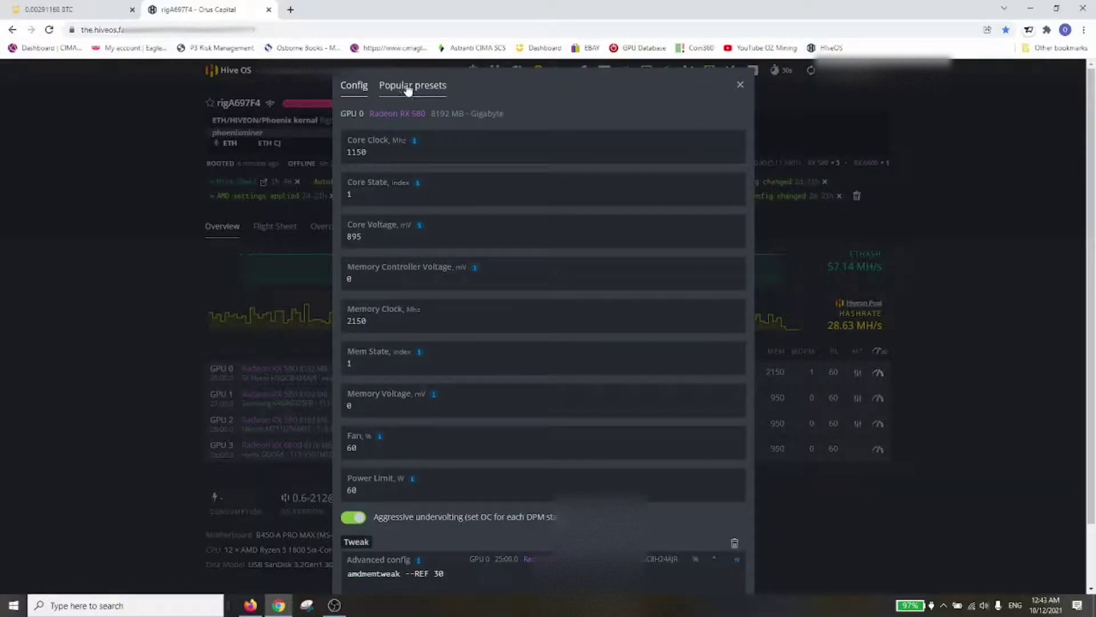
pyautogui.click(740, 85)
pyautogui.moveTo(854, 399)
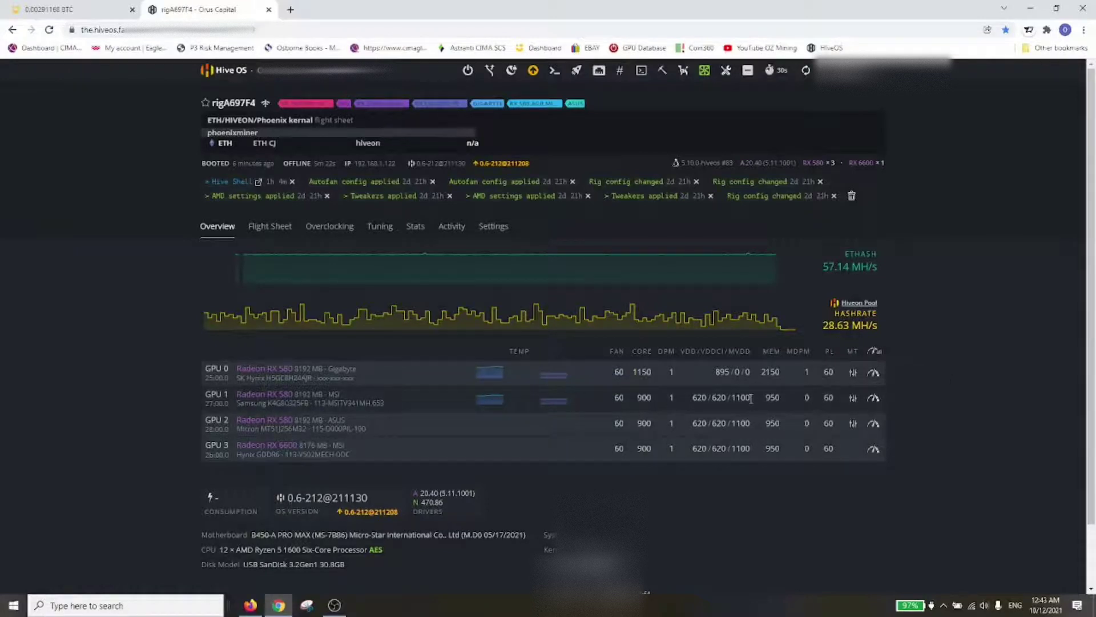
# Give GPU 1 core 1150, 895 mV, memory 2150, mem state 1, and cleared memory voltages
pyautogui.click(875, 400)
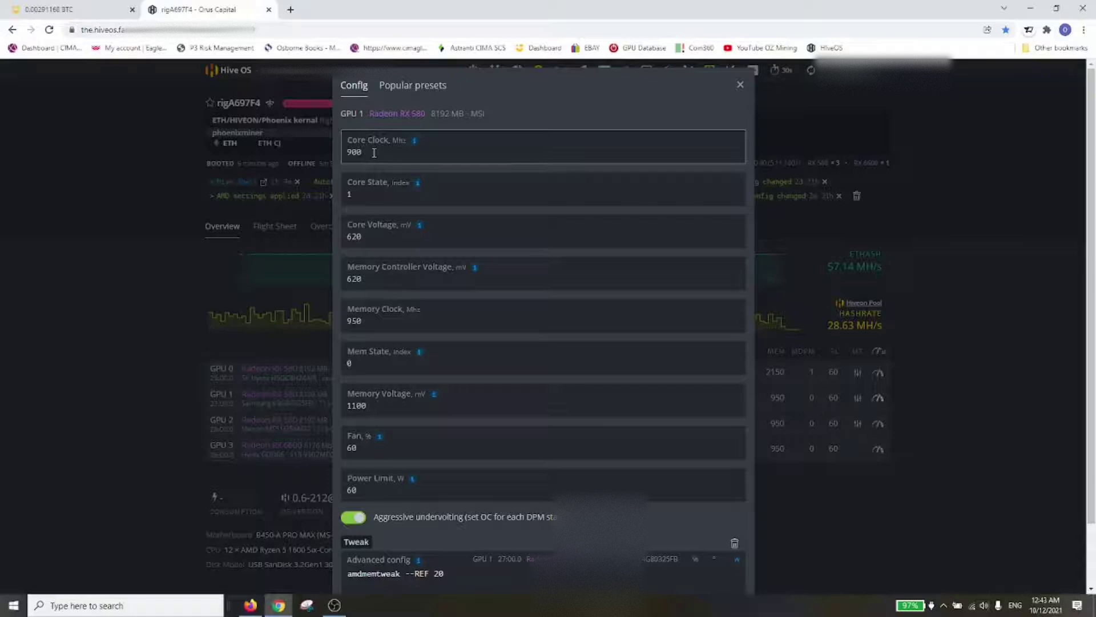
pyautogui.click(372, 237)
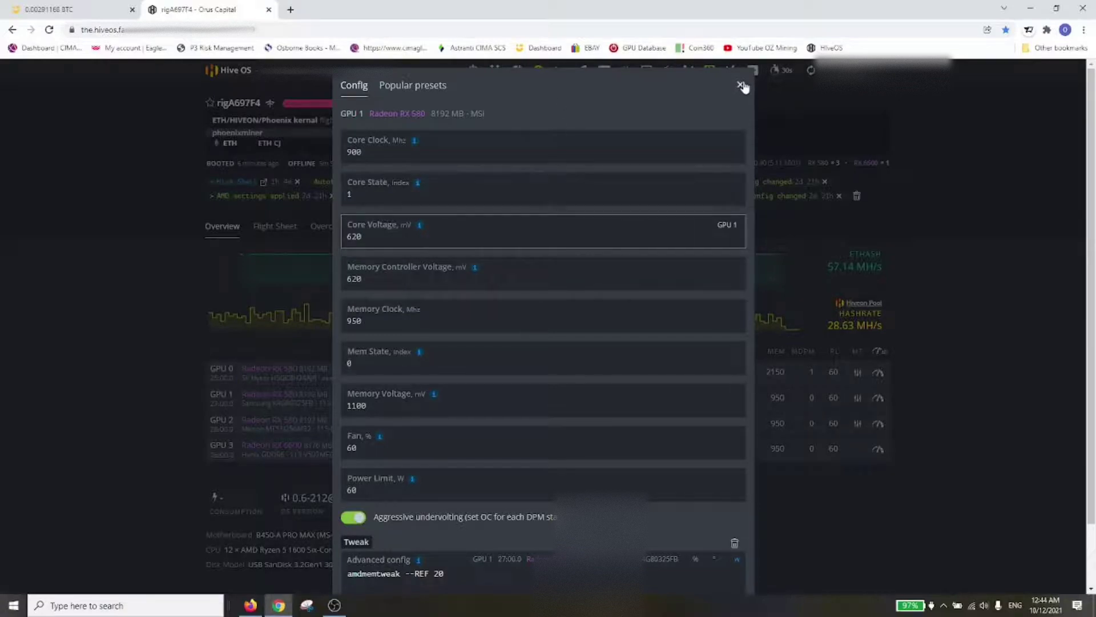
pyautogui.doubleClick(375, 151)
pyautogui.write('1150')
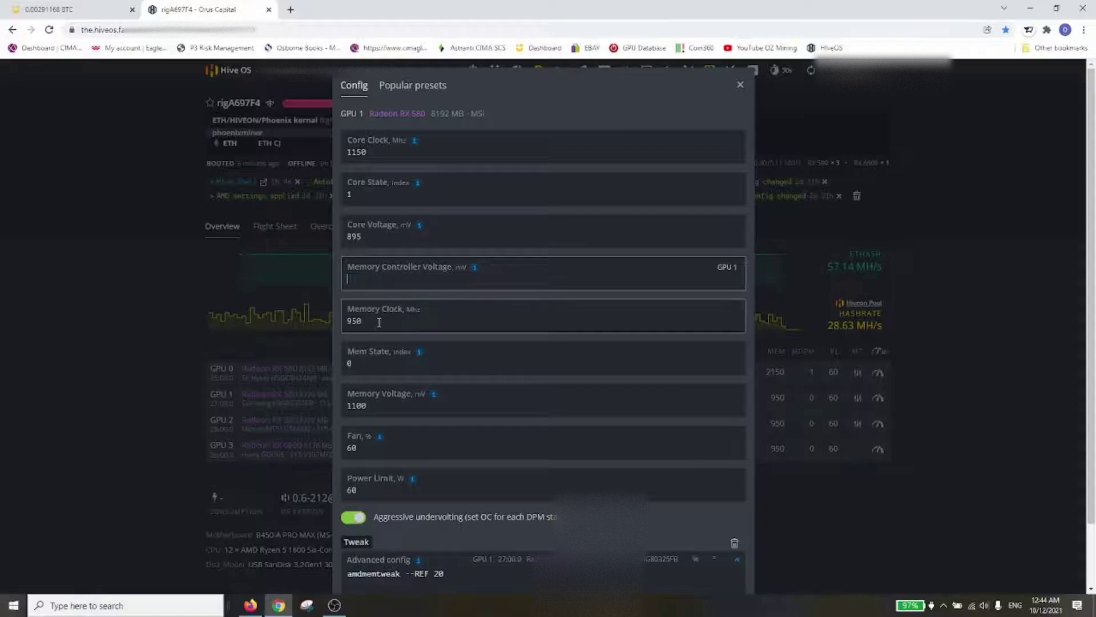
pyautogui.press('Tab')
pyautogui.write('2150')
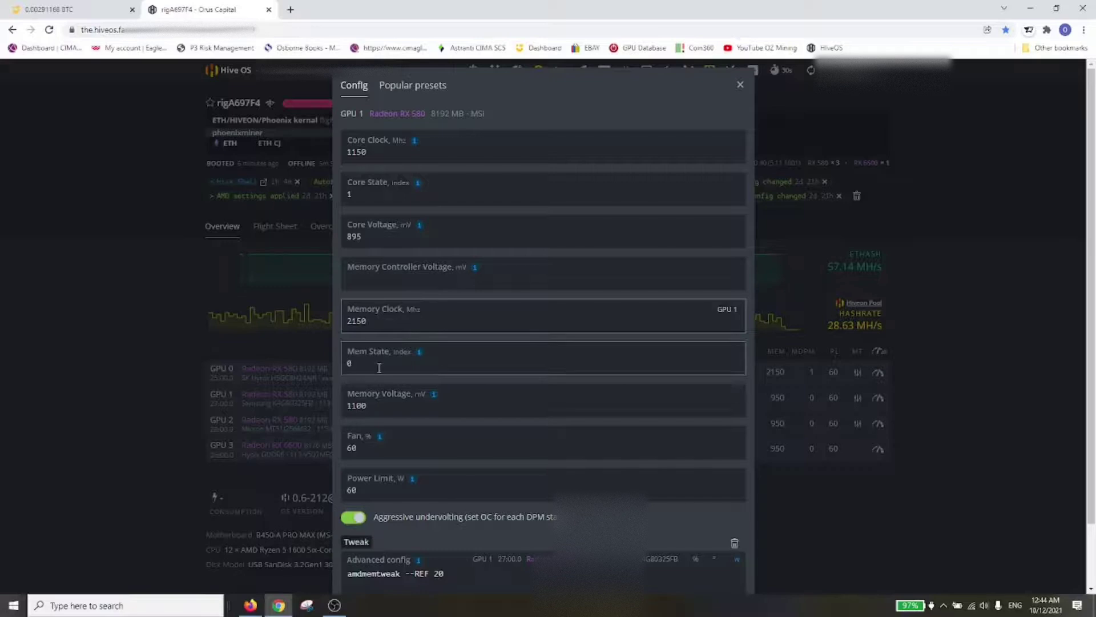
pyautogui.click(379, 364)
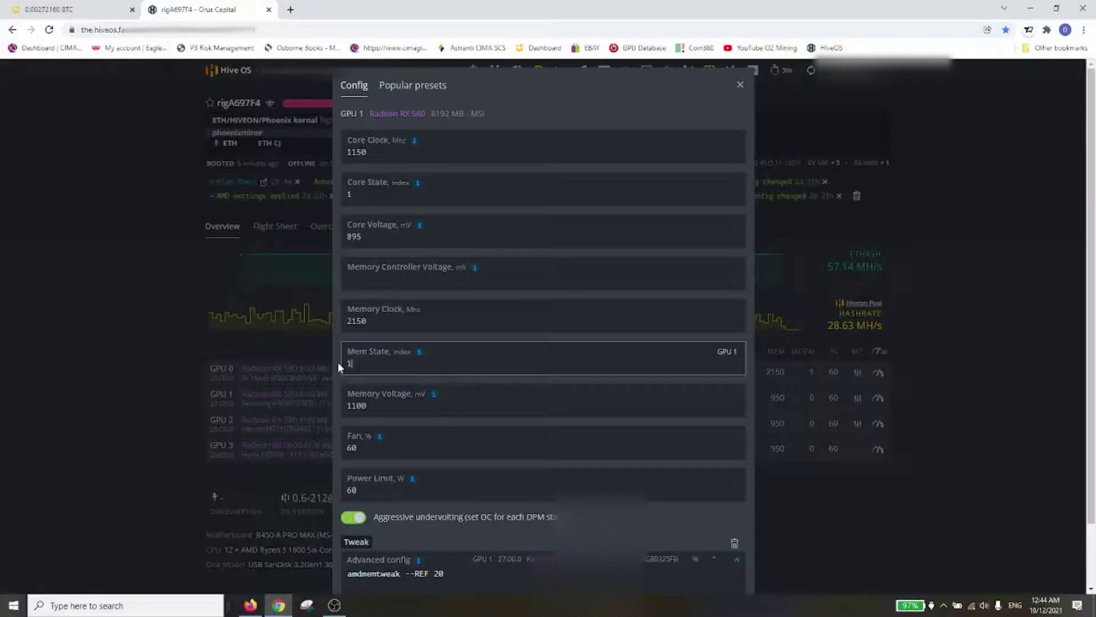
pyautogui.doubleClick(387, 404)
pyautogui.press('BackSpace')
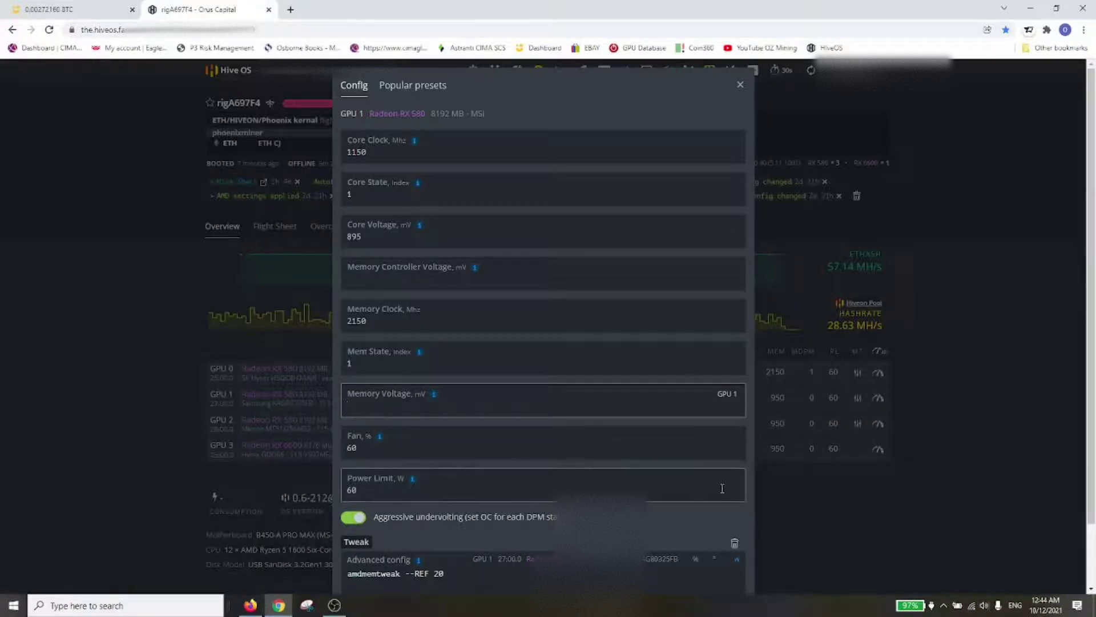
pyautogui.scroll(-2, 674, 400)
pyautogui.click(725, 554)
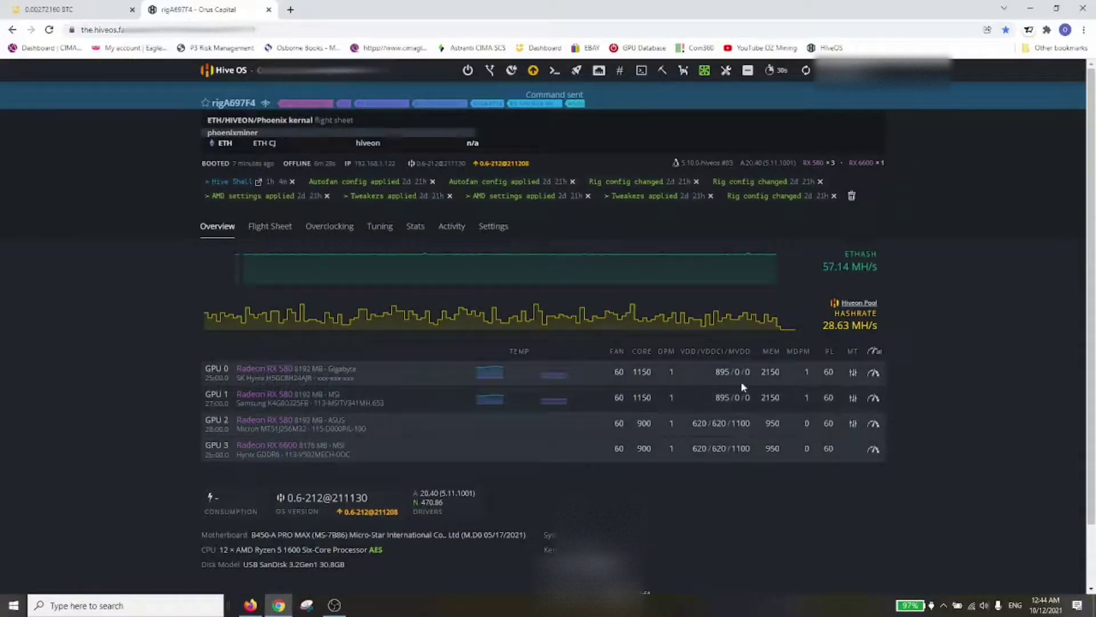
# Compare GPU 0's and GPU 1's overclock dialogs to confirm 1150 core, 2150 memory, 895 mV
pyautogui.click(874, 375)
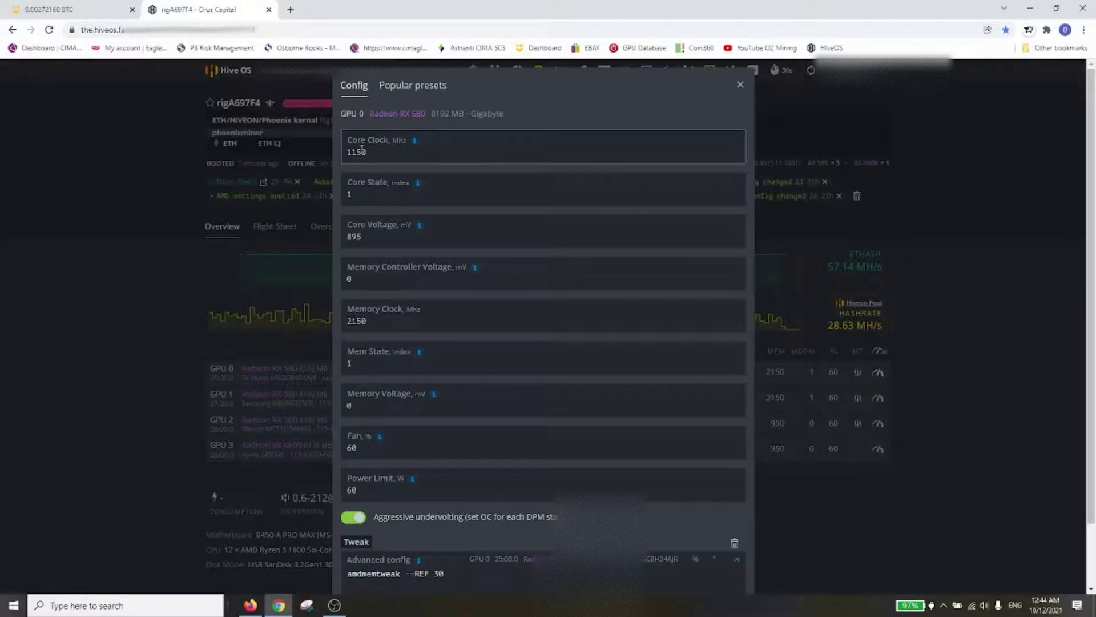
pyautogui.click(741, 87)
pyautogui.click(876, 400)
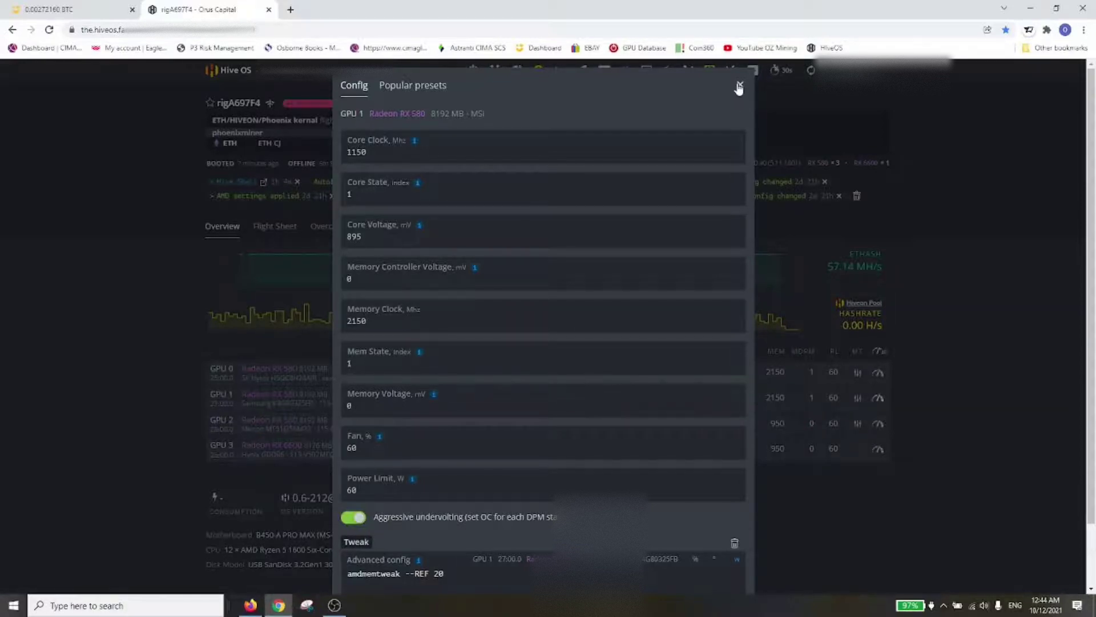
pyautogui.click(740, 86)
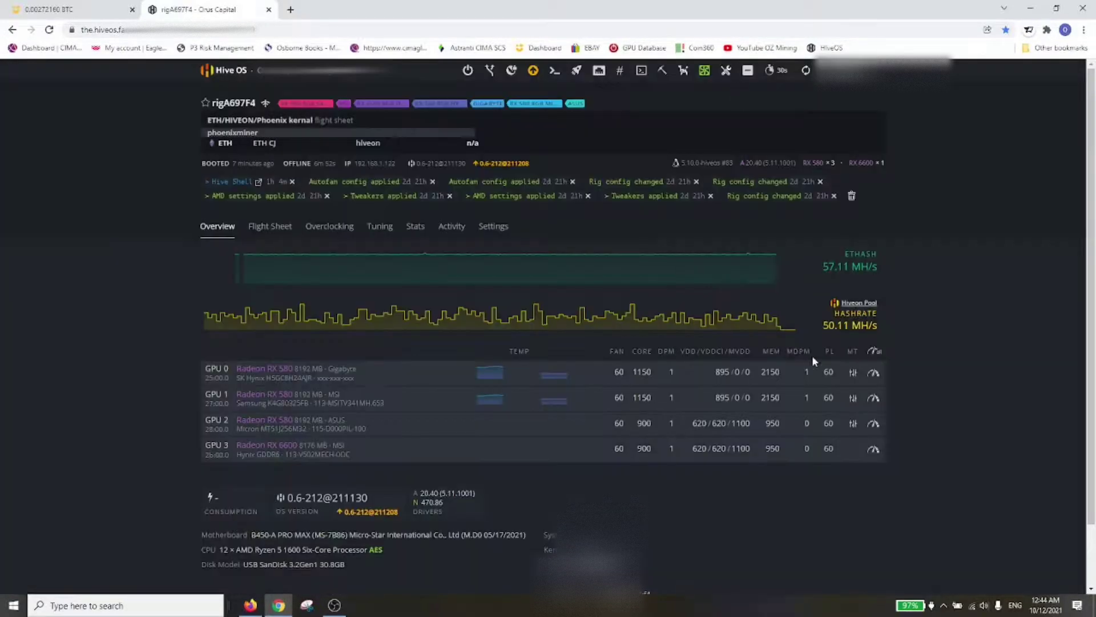
pyautogui.click(878, 398)
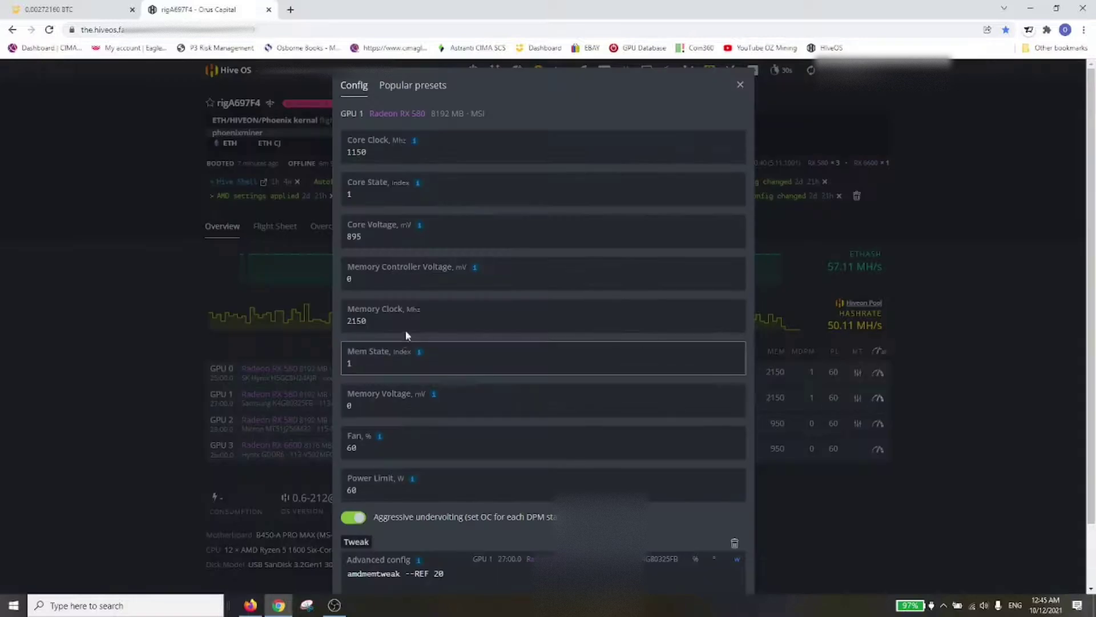
pyautogui.click(740, 85)
# Give GPU 2 memory clock 2150, mem state 1, memory voltage 0 and core clock 1150, and apply
pyautogui.click(873, 372)
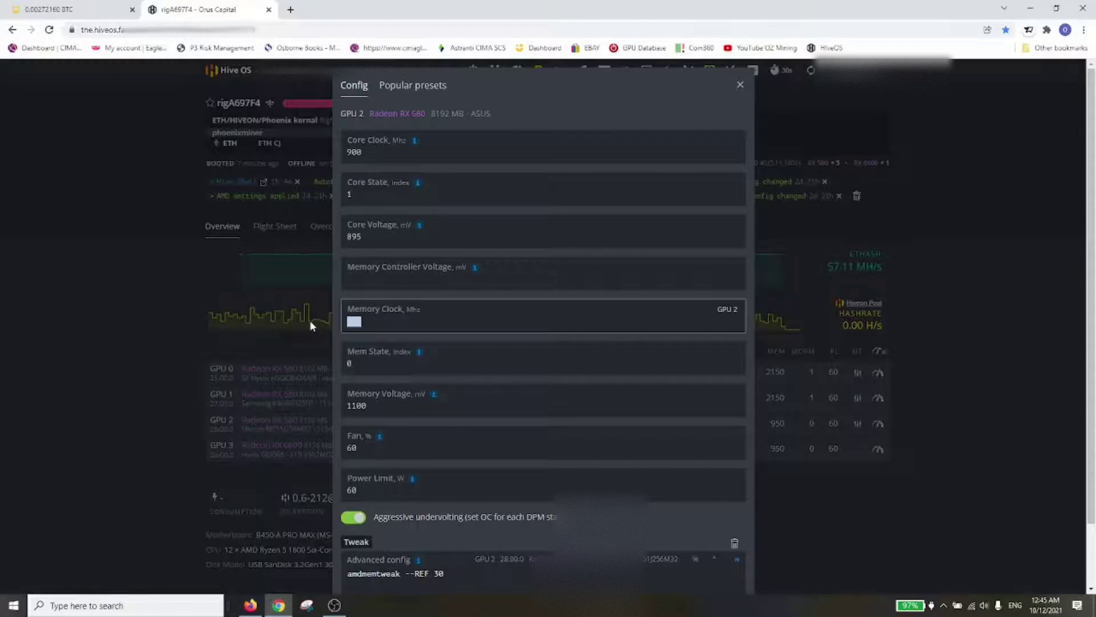
pyautogui.write('2150')
pyautogui.press('Tab')
pyautogui.write('1')
pyautogui.press('Tab')
pyautogui.write('0')
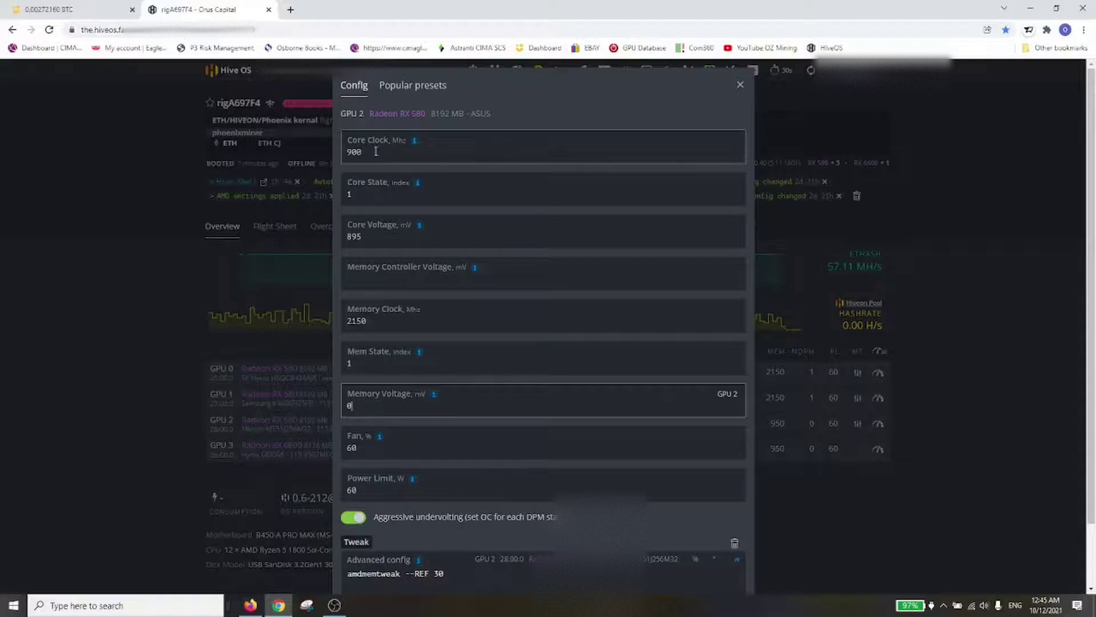
pyautogui.doubleClick(354, 152)
pyautogui.write('1150')
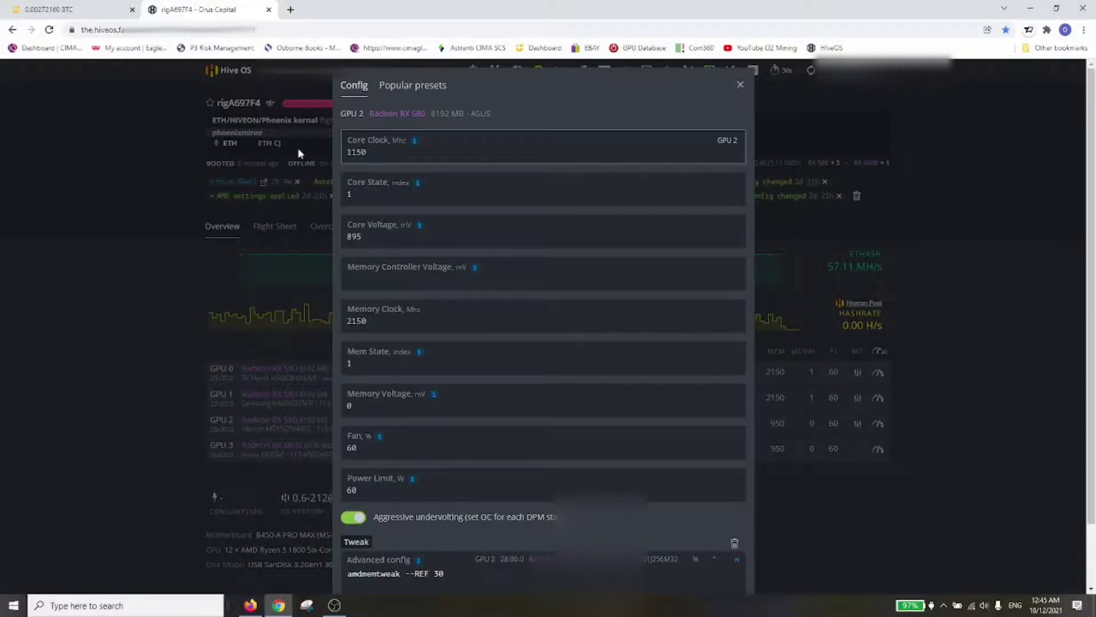
pyautogui.scroll(-2, 463, 507)
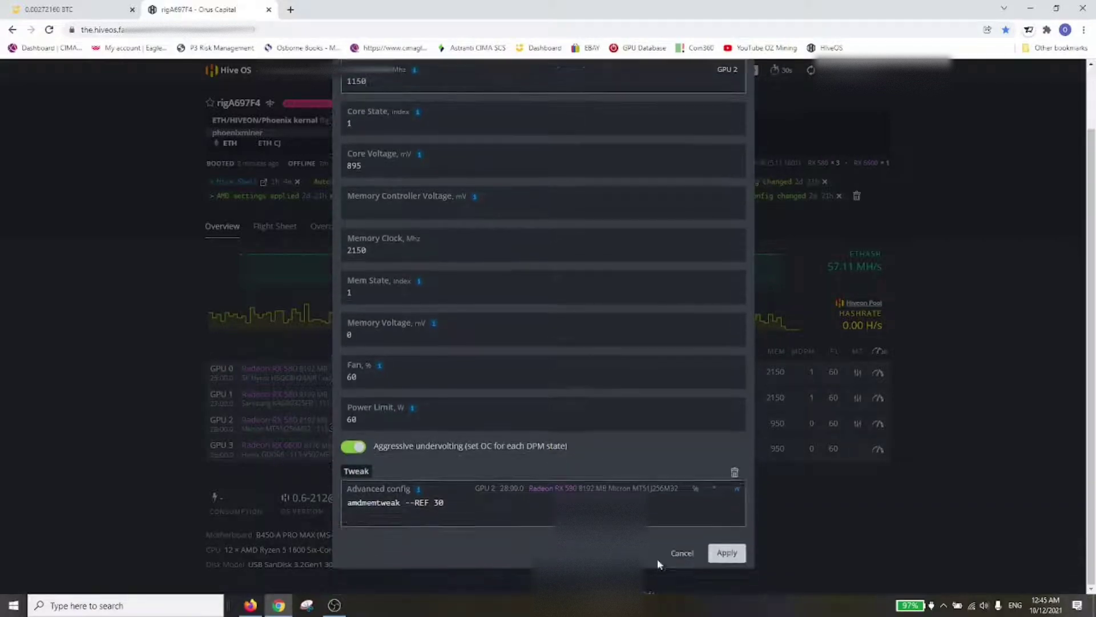
pyautogui.click(725, 554)
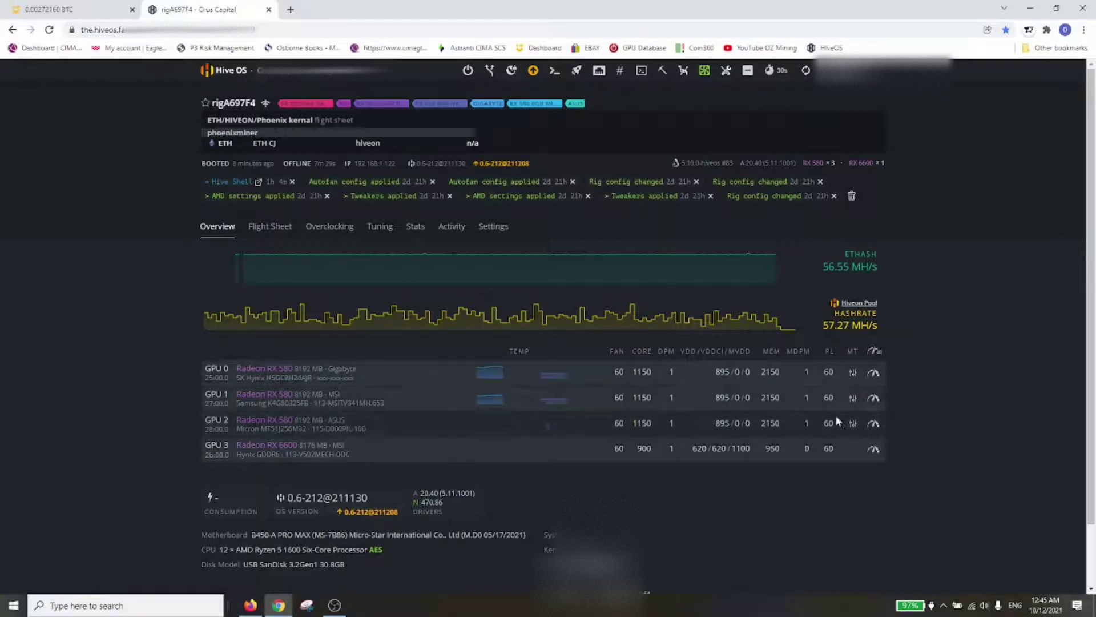
pyautogui.click(704, 70)
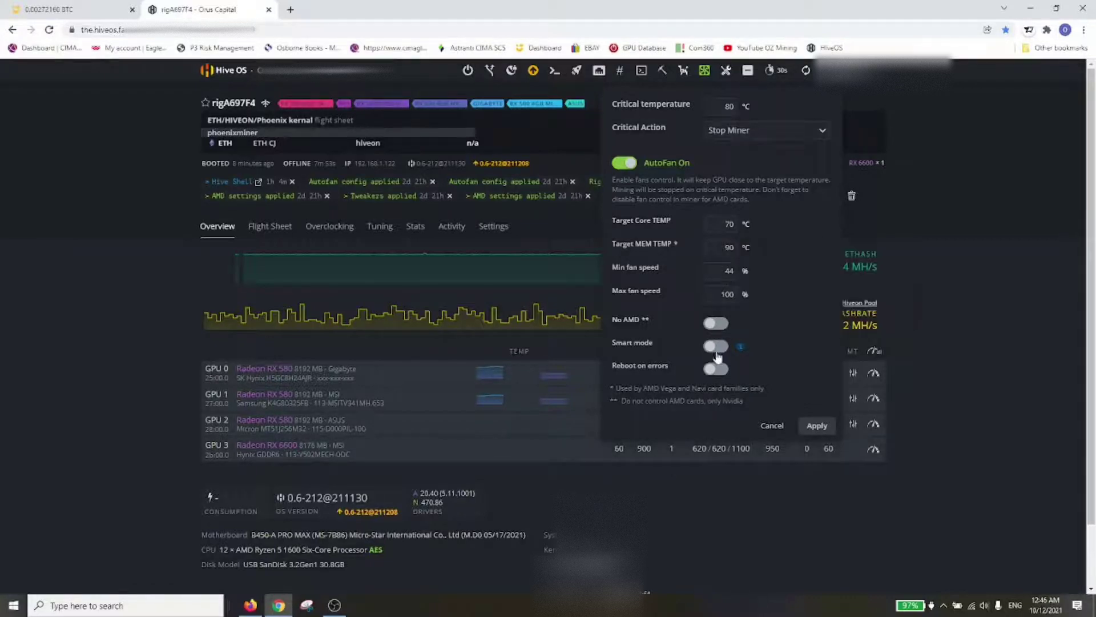
pyautogui.click(684, 503)
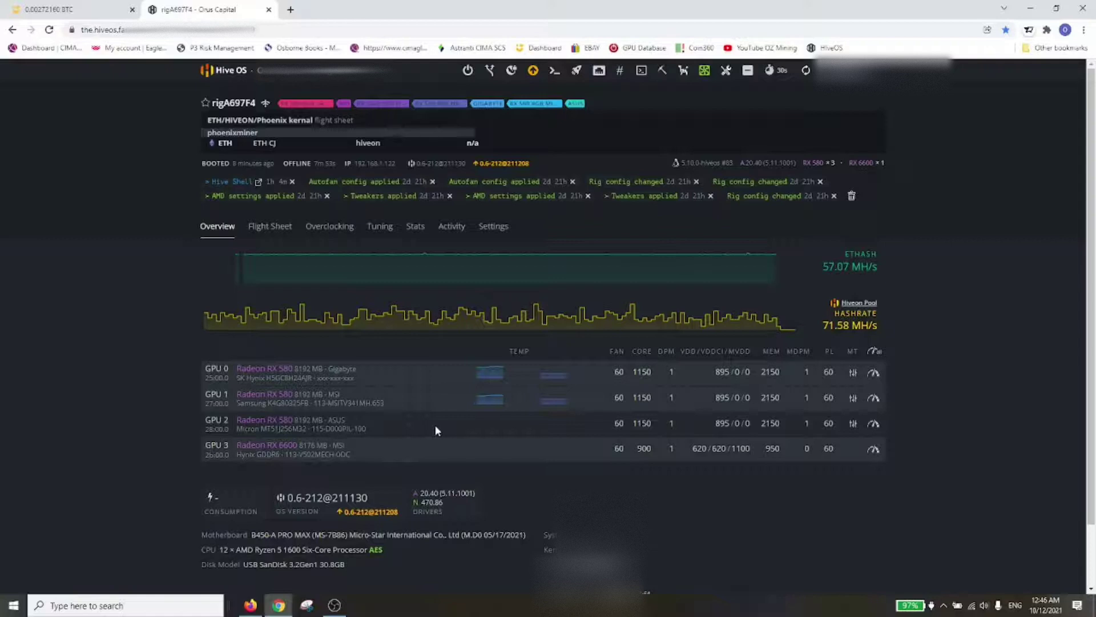
# Reapply the ETH/HIVEON/Phoenix kernal flight sheet to rigA697F4
pyautogui.click(266, 228)
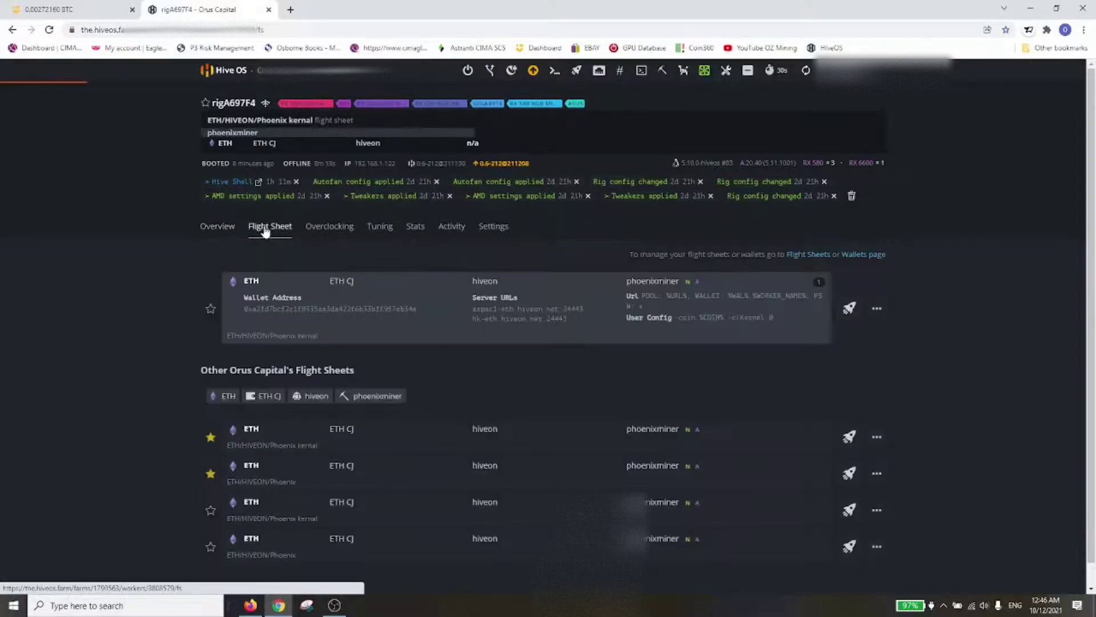
pyautogui.click(318, 229)
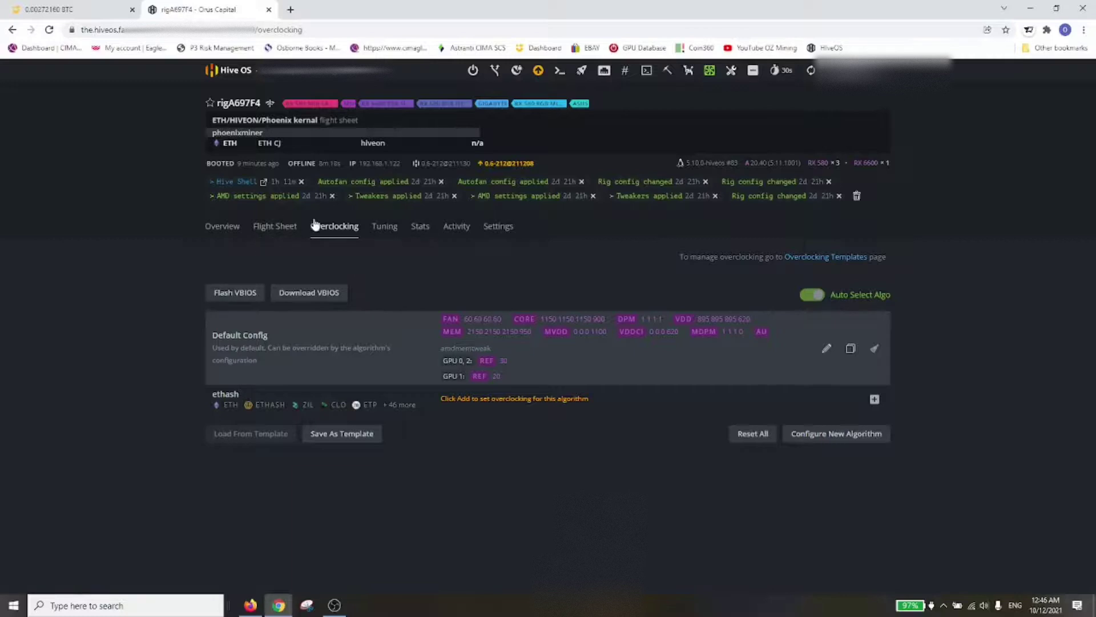
pyautogui.click(256, 227)
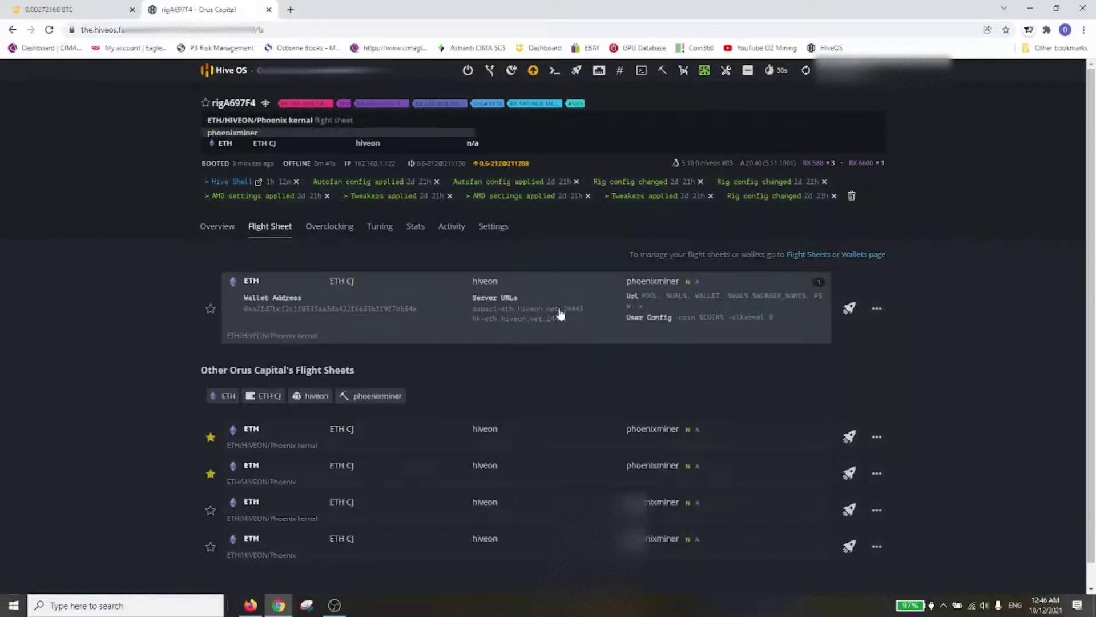
pyautogui.click(849, 309)
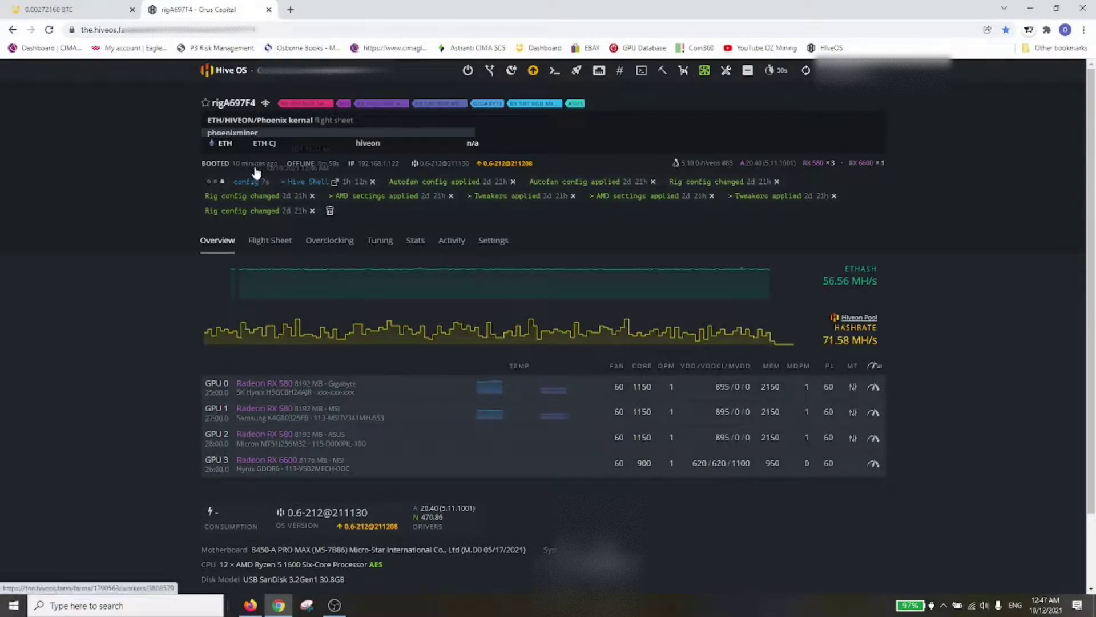
# Reload the rigA697F4 dashboard to show the restarted miner and GPU stats
pyautogui.click(49, 29)
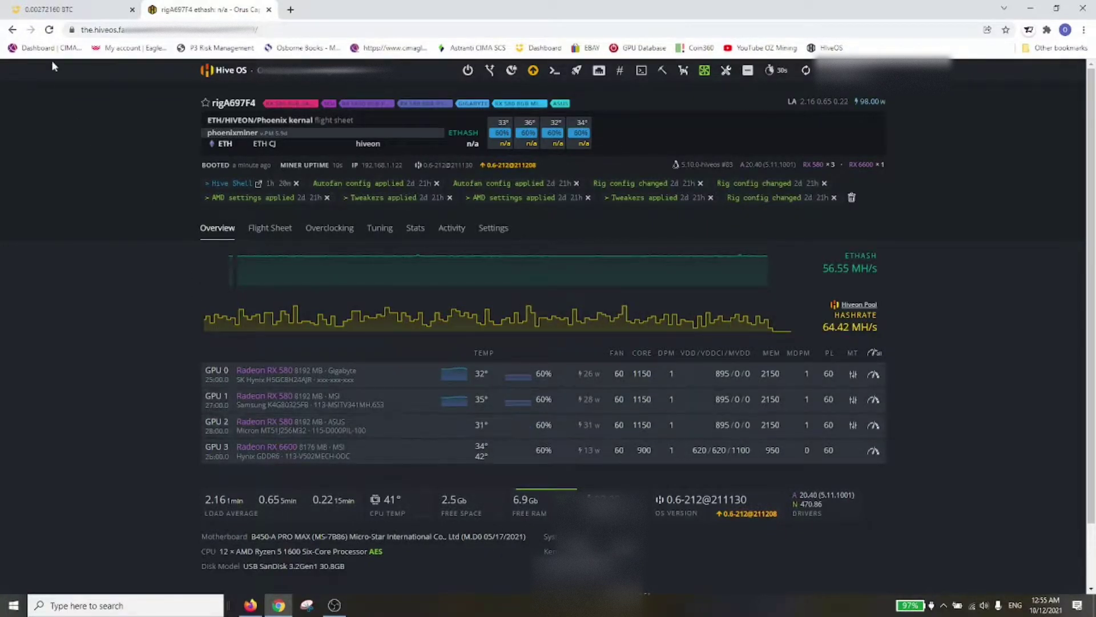
# Refresh the rig page twice and check GPU 2's hashrate until the total reaches 114.8 MH/s
pyautogui.click(49, 29)
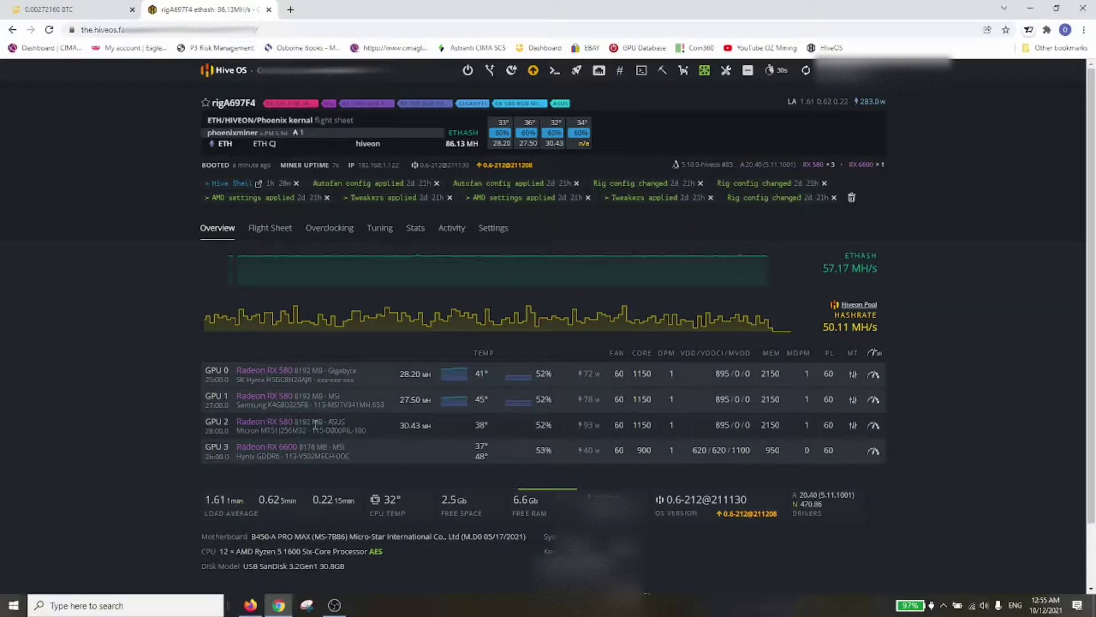
pyautogui.moveTo(252, 424); pyautogui.dragTo(522, 426)
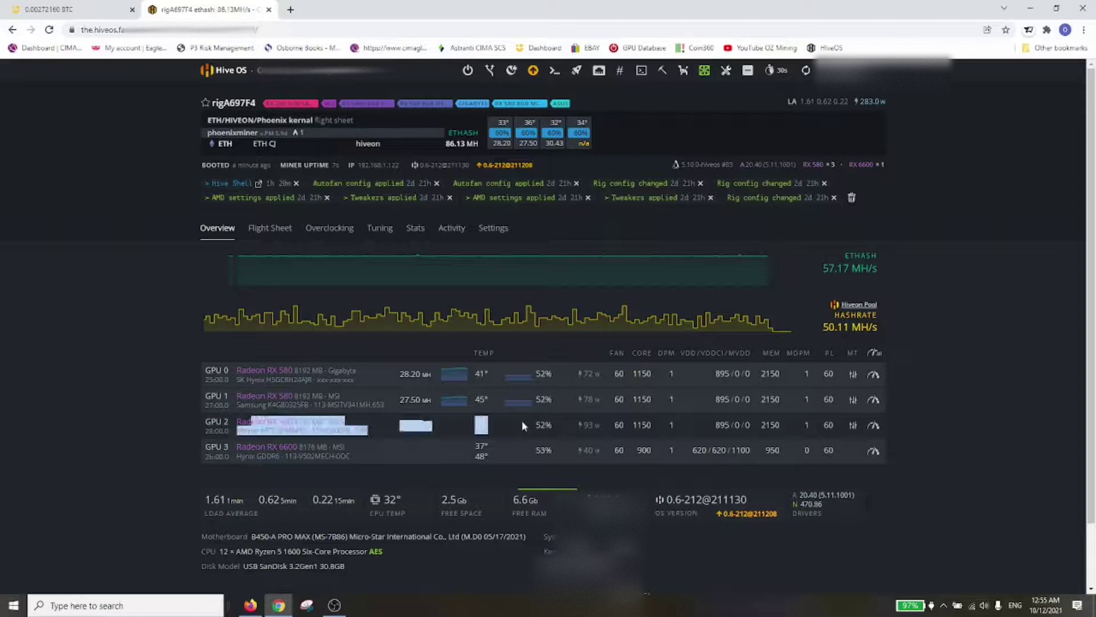
pyautogui.click(515, 424)
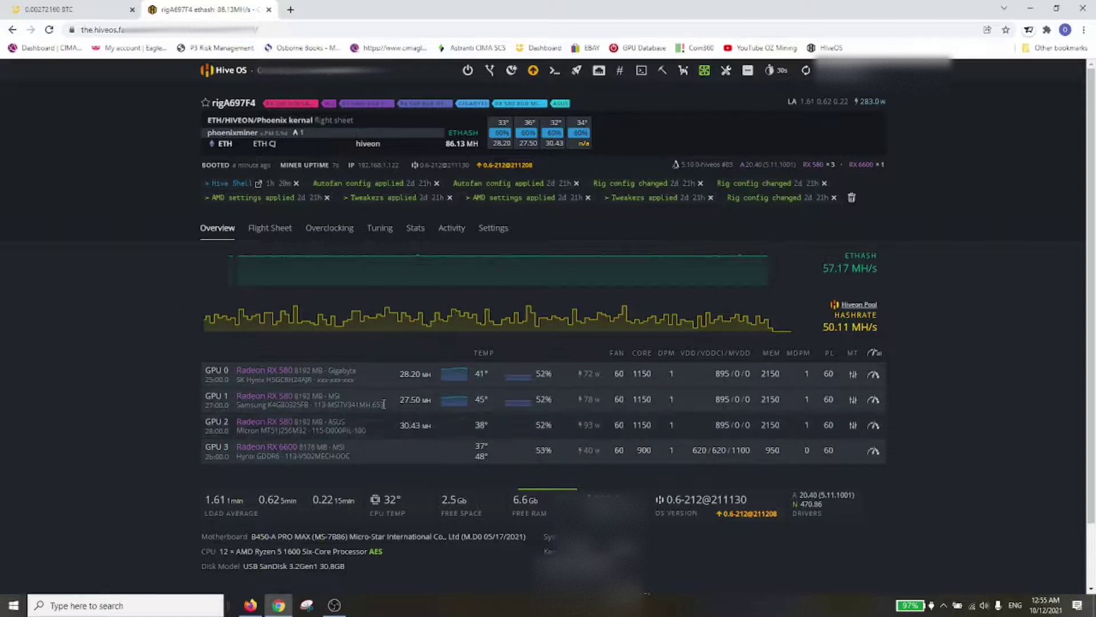
pyautogui.click(49, 30)
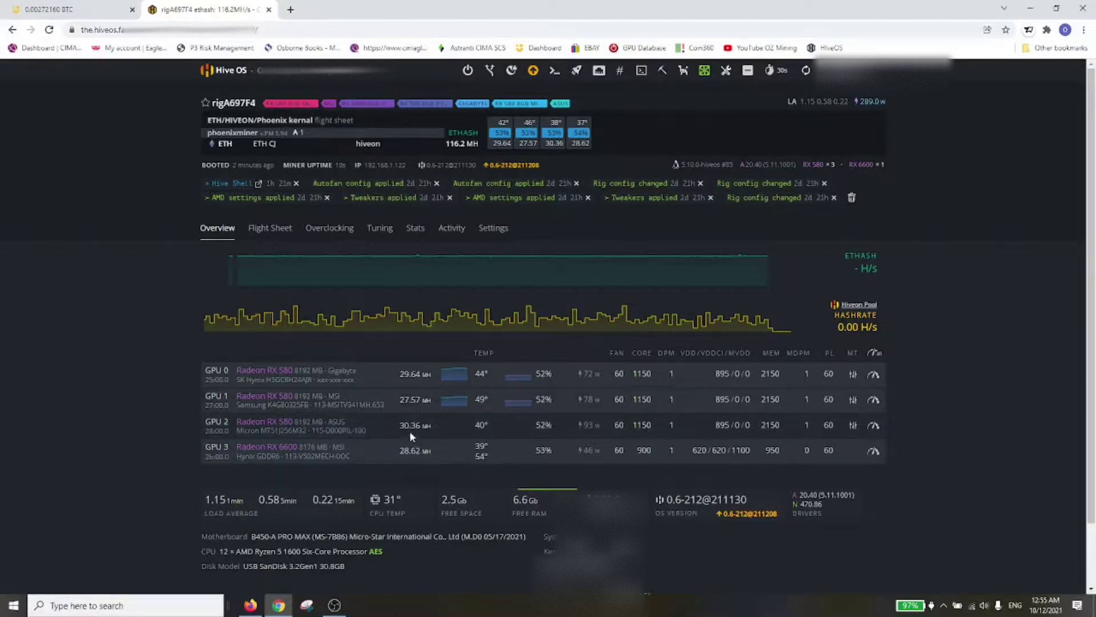
pyautogui.moveTo(256, 425); pyautogui.dragTo(441, 423)
pyautogui.click(444, 425)
pyautogui.click(391, 471)
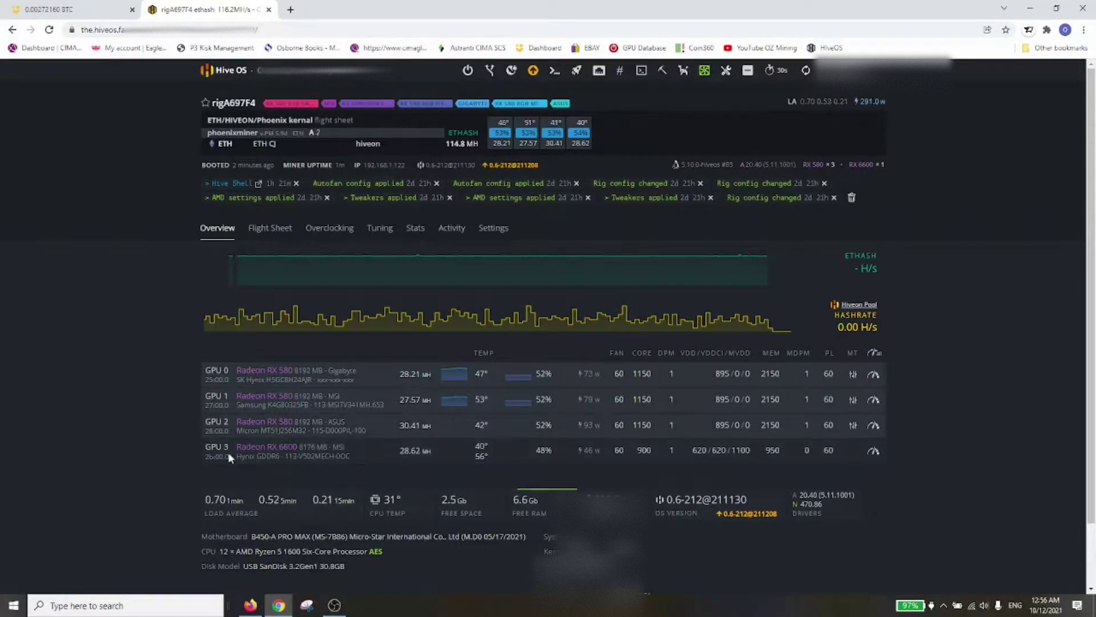